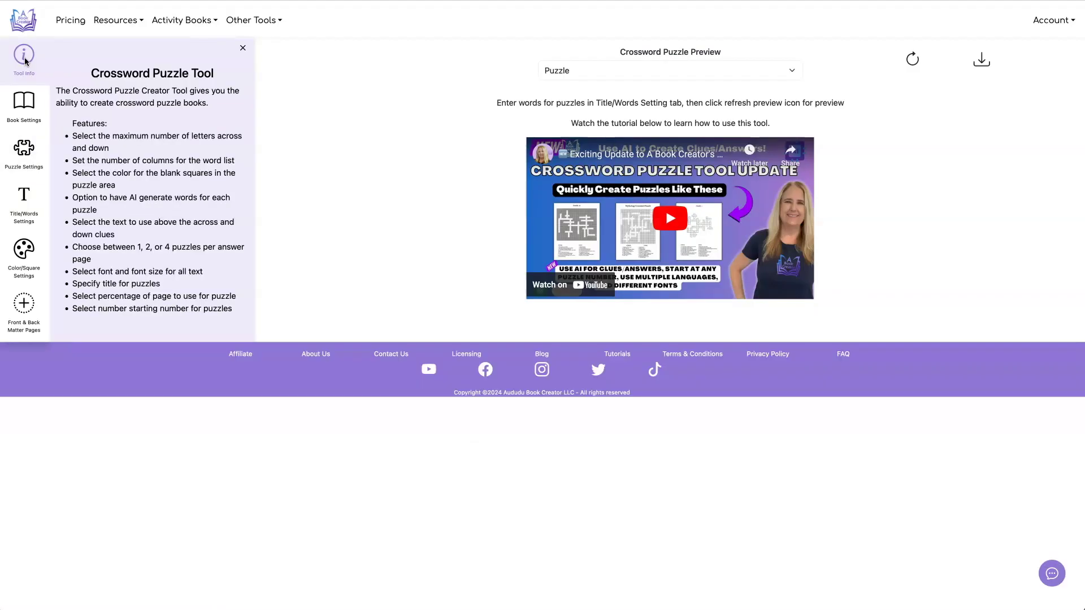
Turn on Kids Mode with hint letters, keeping Roboto as the hint letter font
left_click(22, 149)
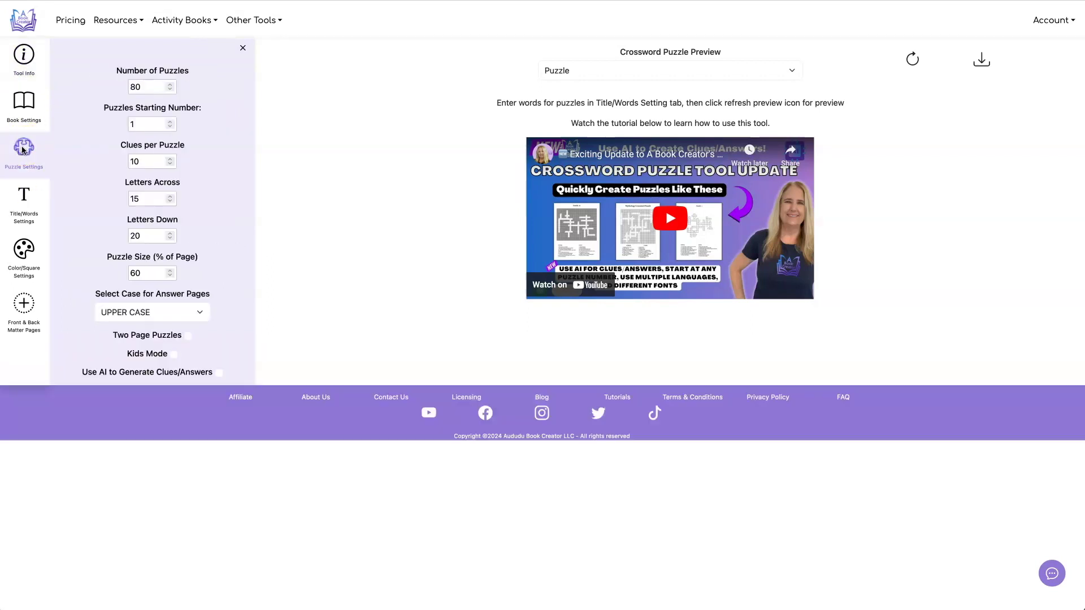
left_click(173, 355)
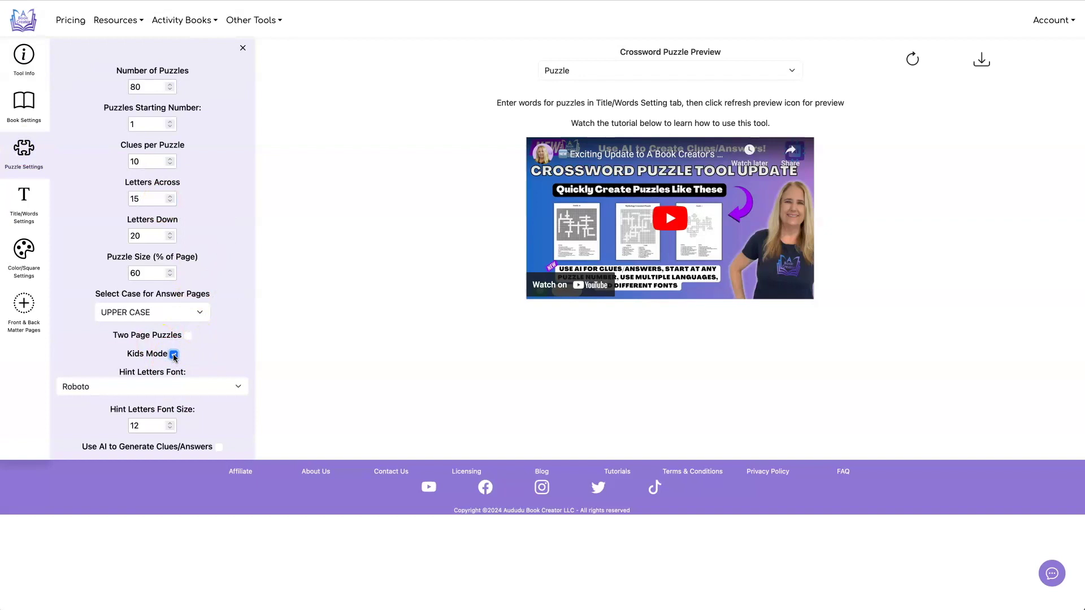
left_click(158, 388)
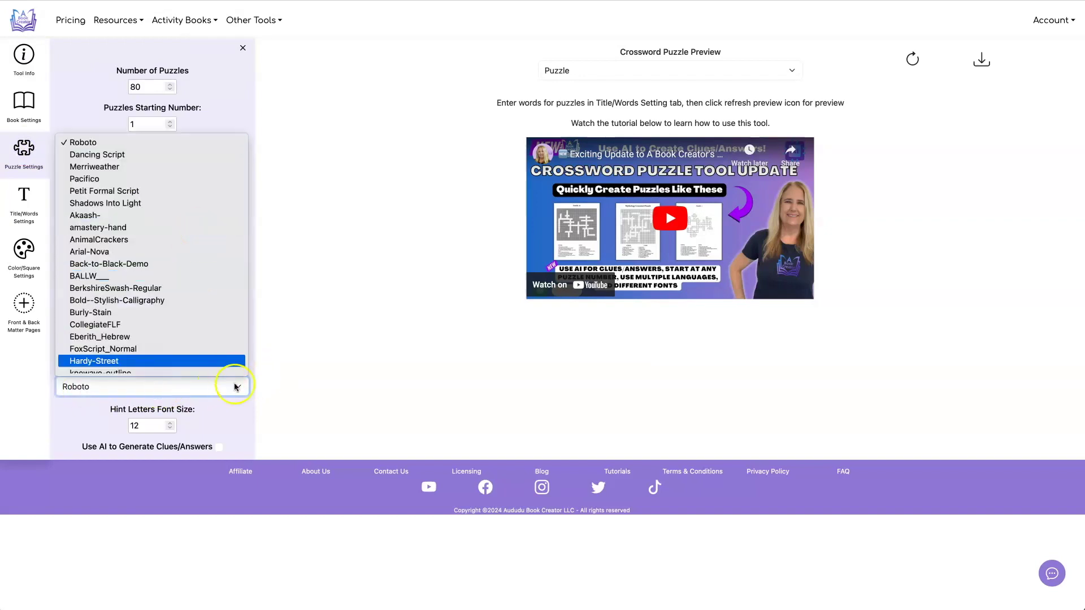
left_click(250, 406)
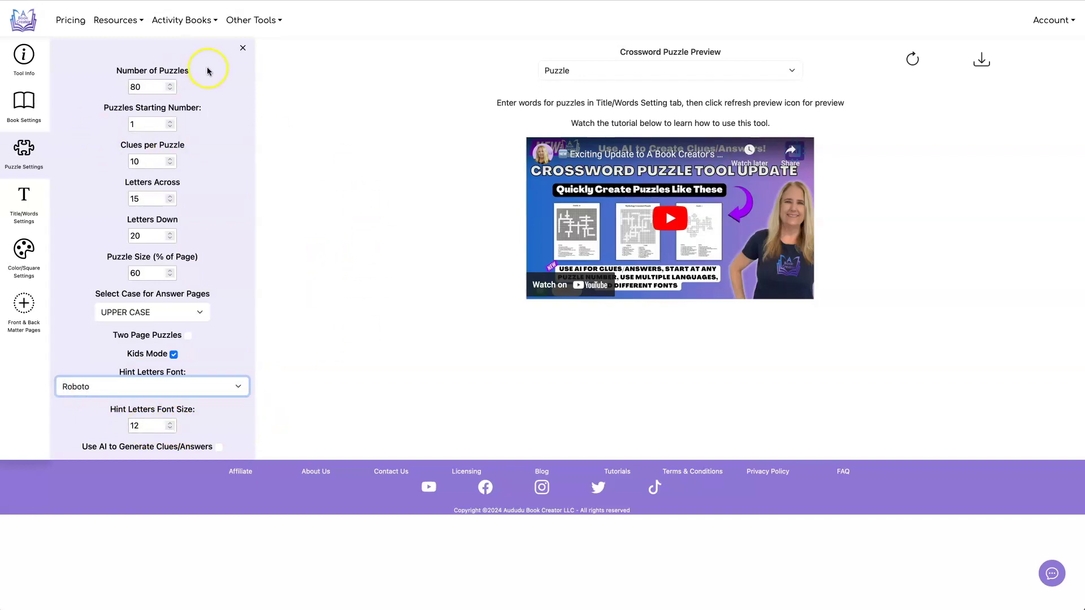
Leave the puzzle count at 80 and bring up the Title/Words settings
left_click_drag(149, 86, 125, 83)
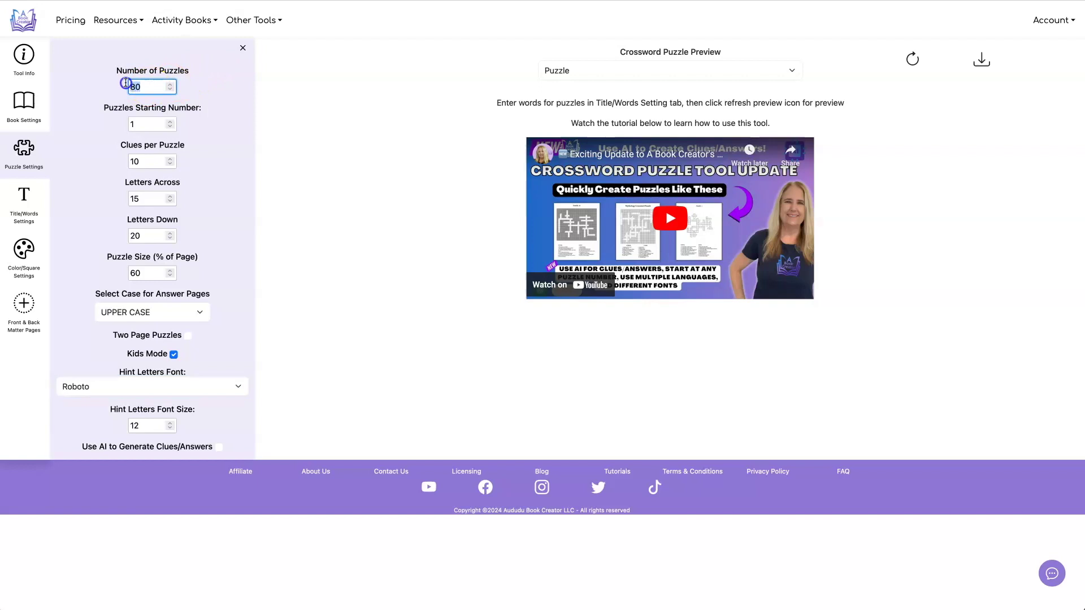
left_click(211, 104)
left_click(24, 202)
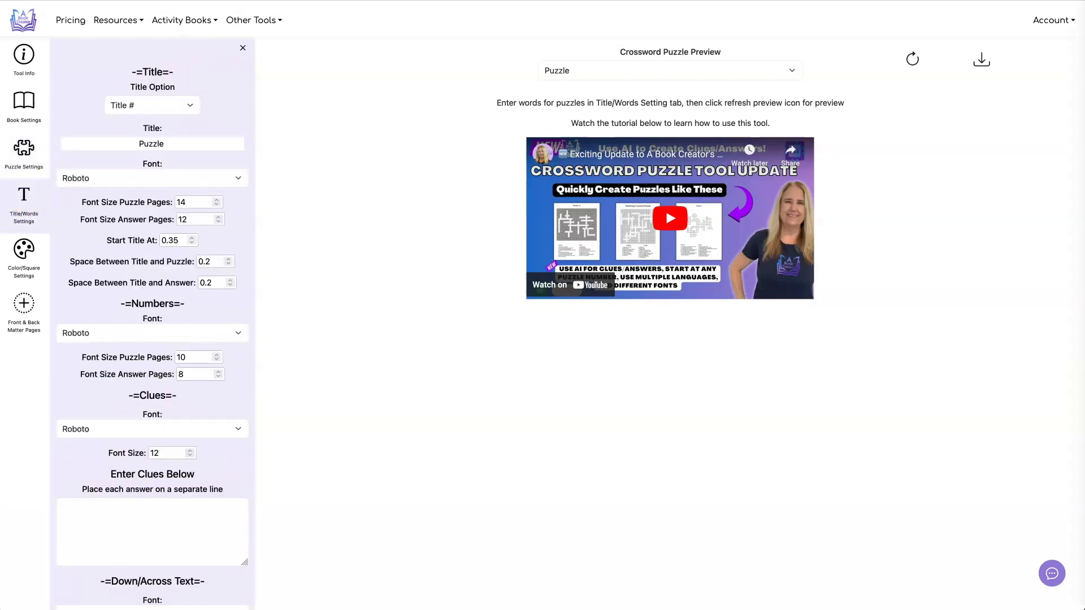
Paste the Greek mythology clues and their answers into the clue and answer lists
scroll(264, 428, "down", 7)
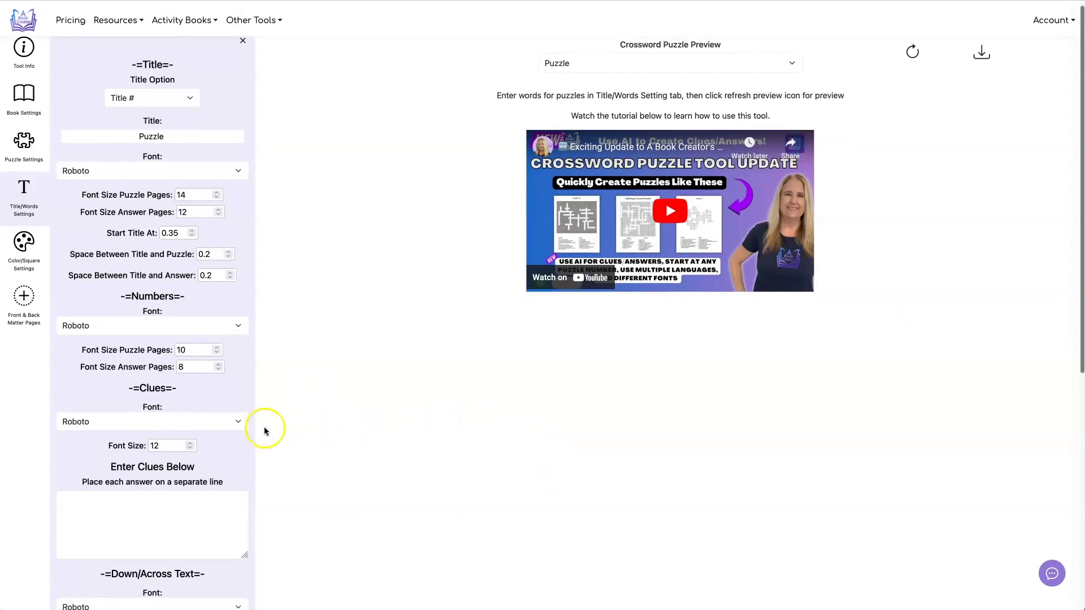
left_click(138, 116)
key("ctrl+v")
left_click(152, 511)
key("ctrl+v")
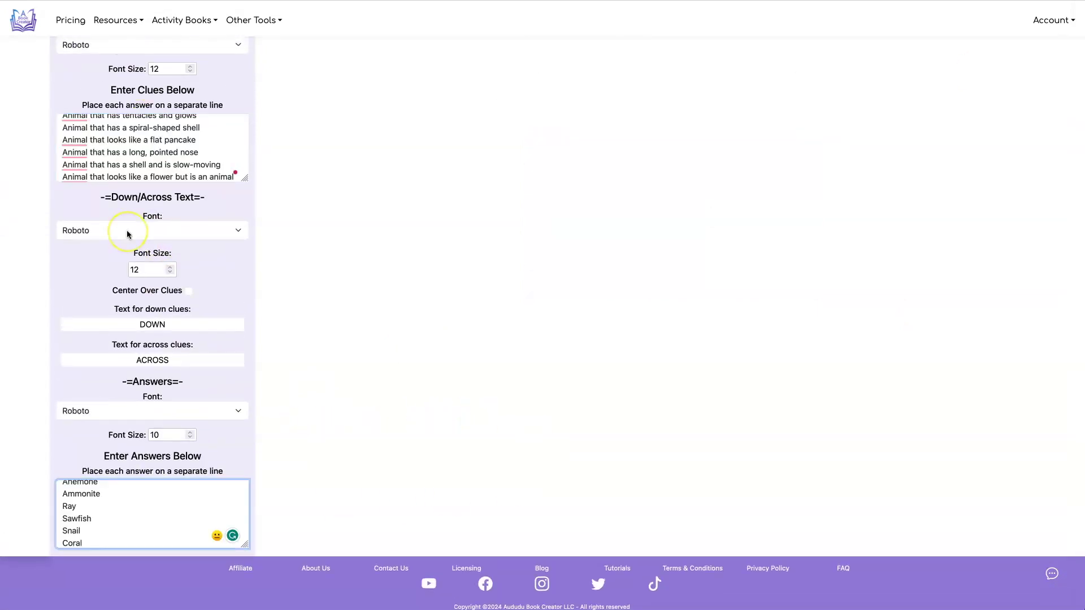
scroll(127, 235, "up", 7)
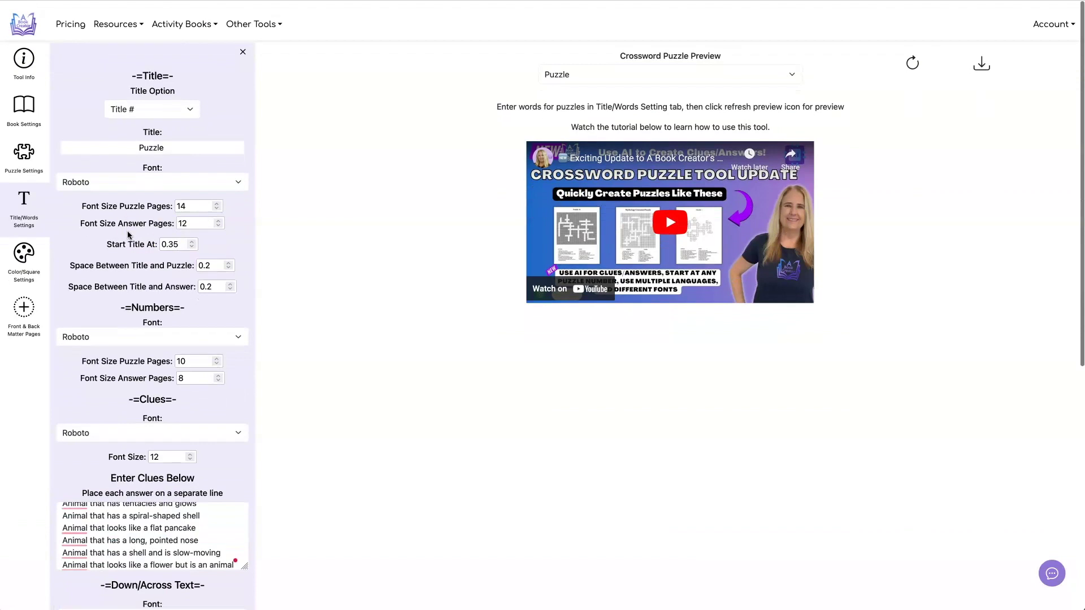
Set 4 puzzles with 20 clues per puzzle and refresh the preview
left_click(24, 152)
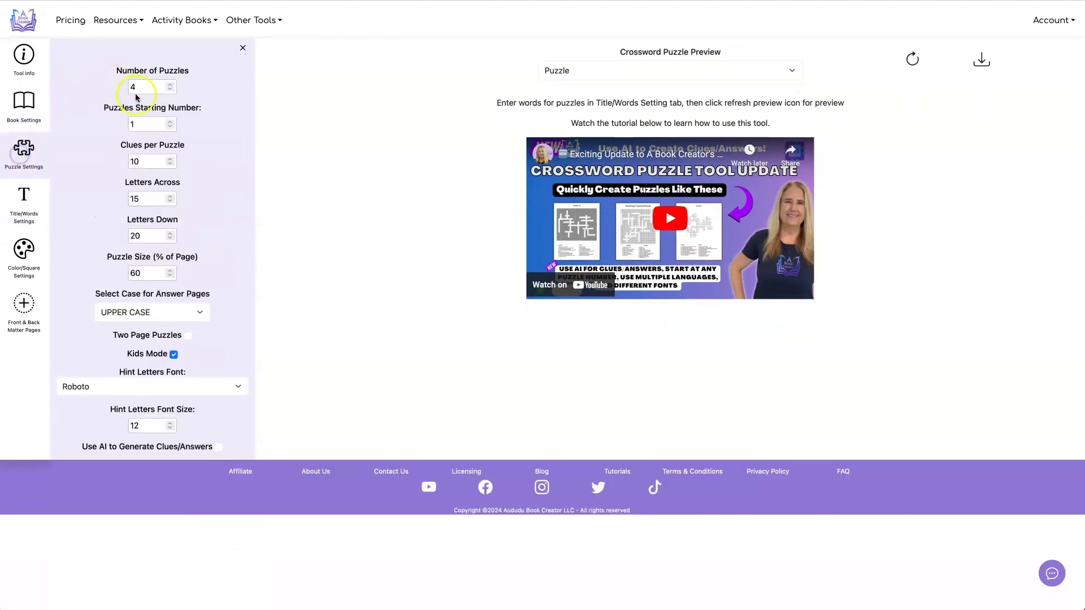
left_click_drag(144, 162, 115, 162)
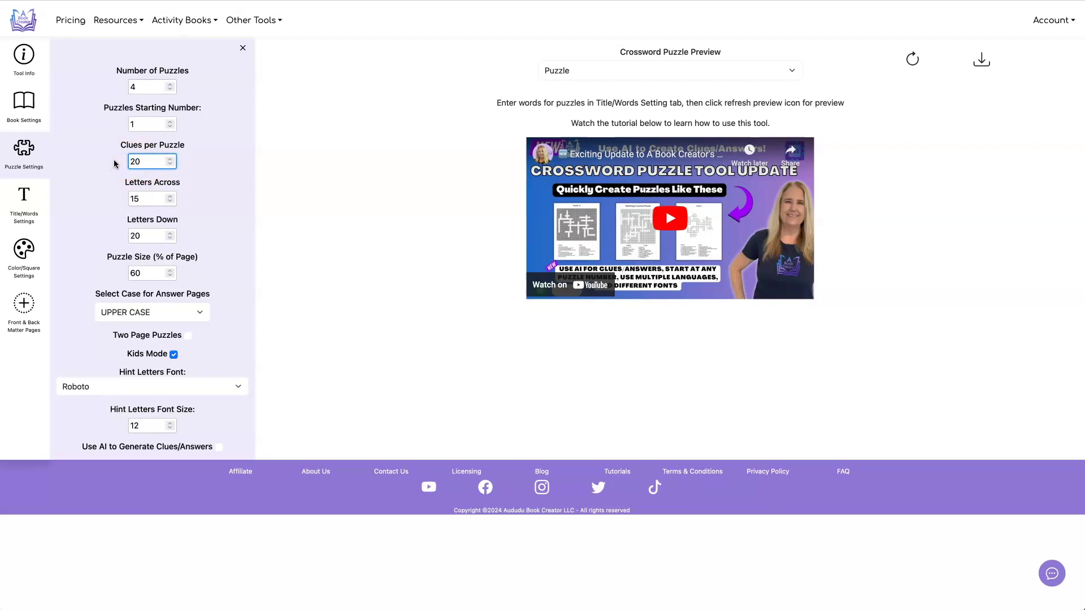
left_click(215, 160)
left_click(911, 57)
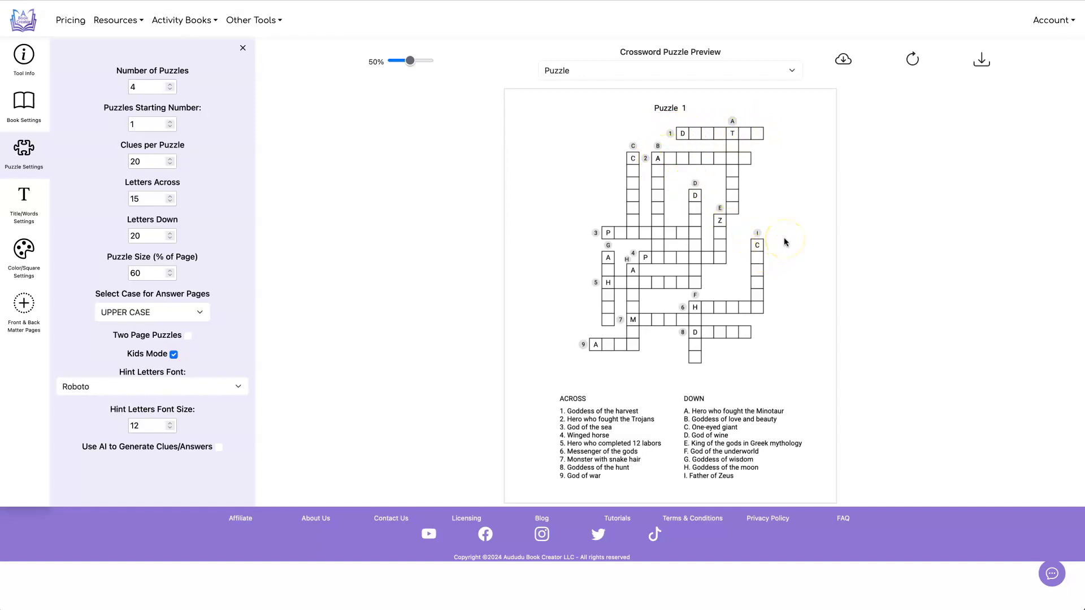
Switch the preview to the Answer page of Puzzle 1
left_click(679, 73)
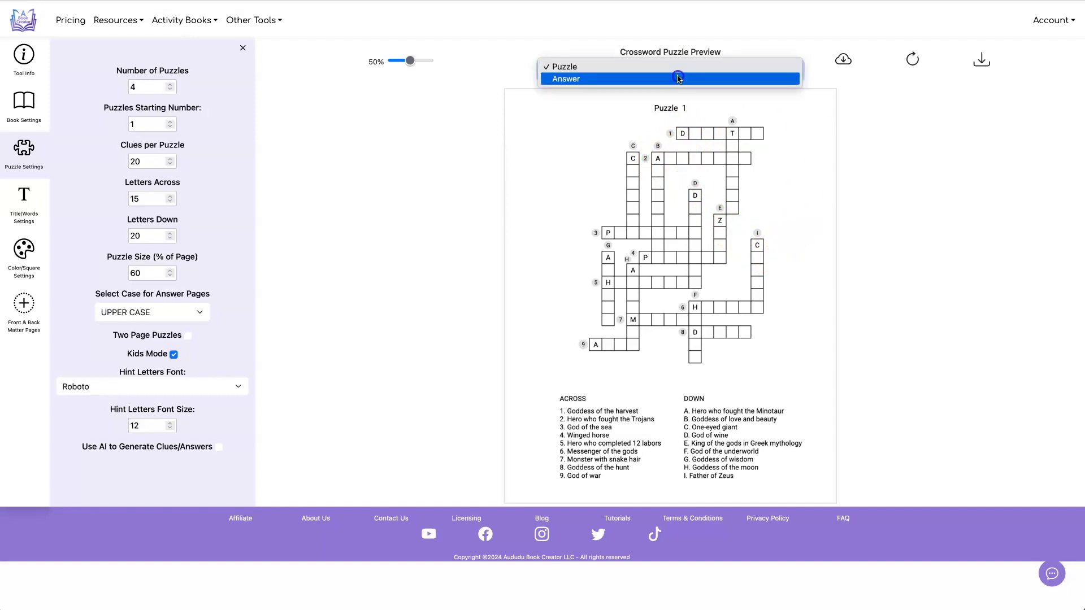
left_click(678, 78)
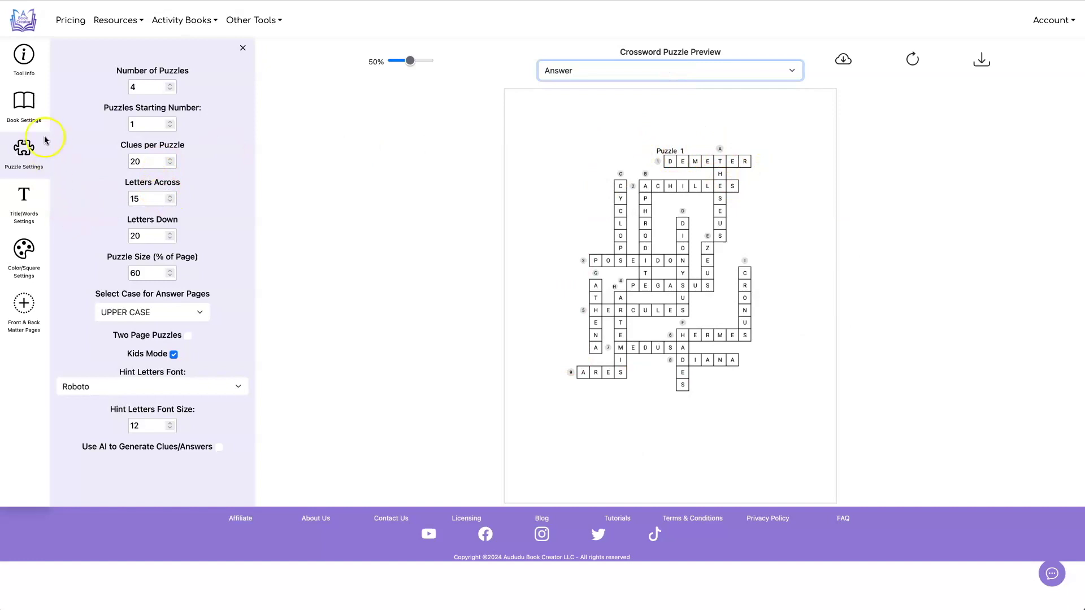
Raise Space Between Title and Answer to 0.7 and refresh the answer preview
left_click(25, 195)
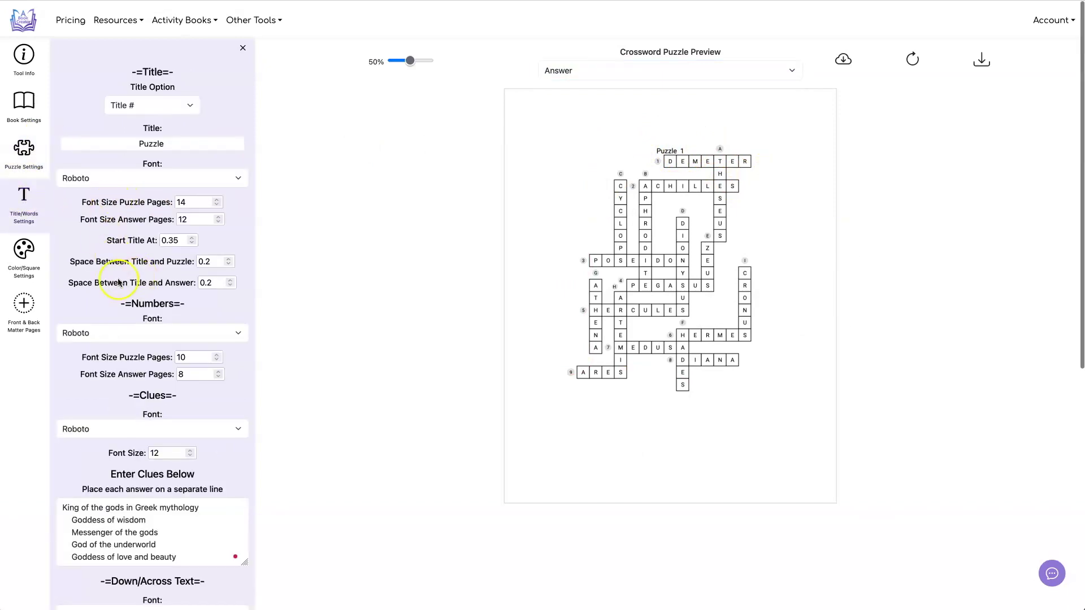
left_click_drag(84, 284, 229, 285)
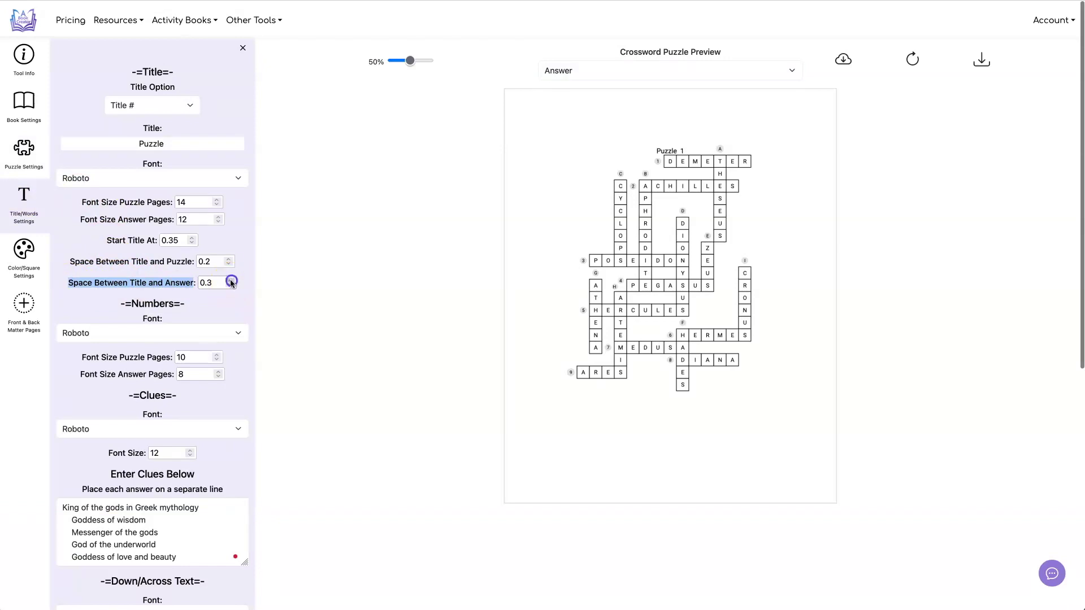
left_click(231, 280)
left_click(230, 281)
left_click(913, 56)
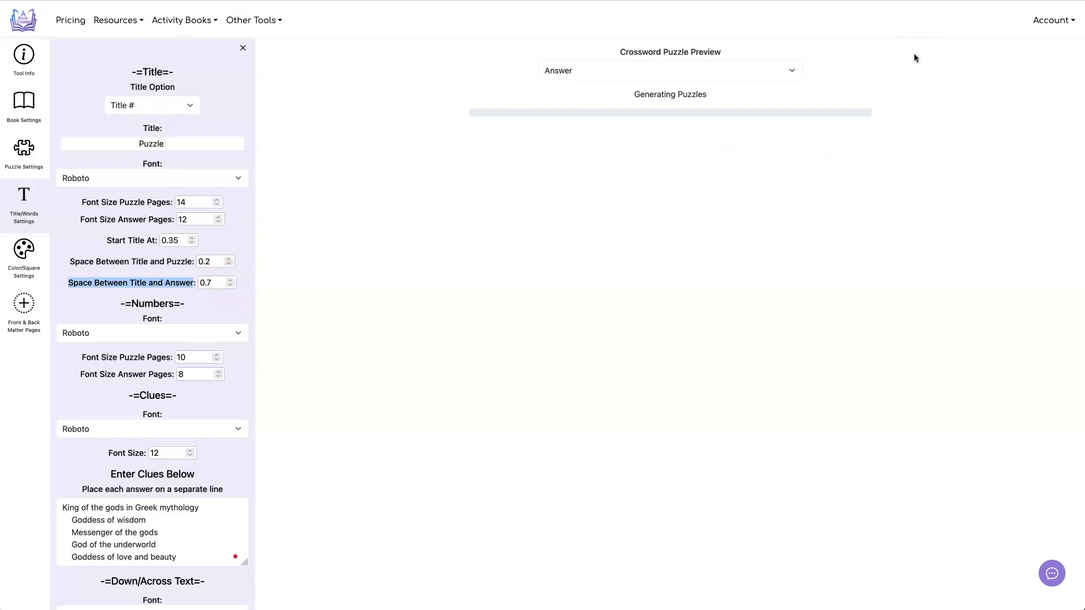
left_click(690, 117)
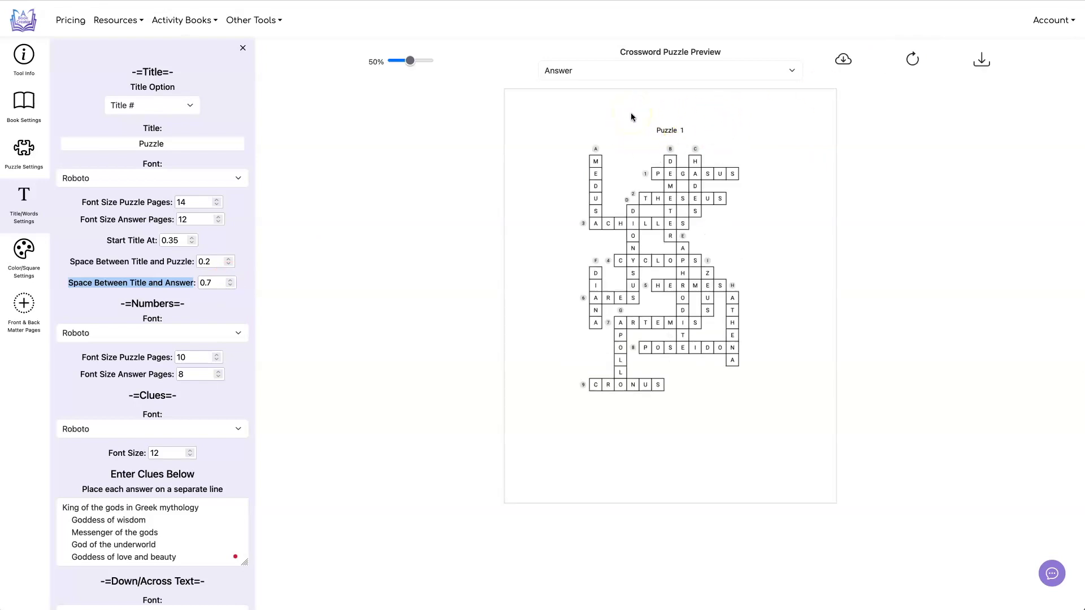
Switch the preview back to the blank Puzzle page and download it as a PDF
left_click(739, 74)
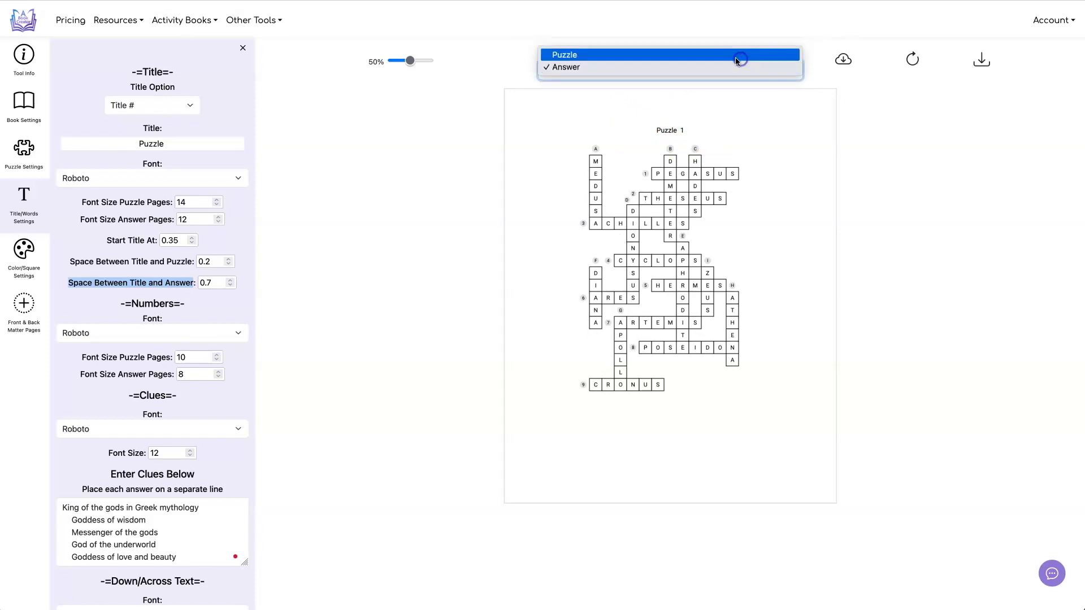
left_click(740, 57)
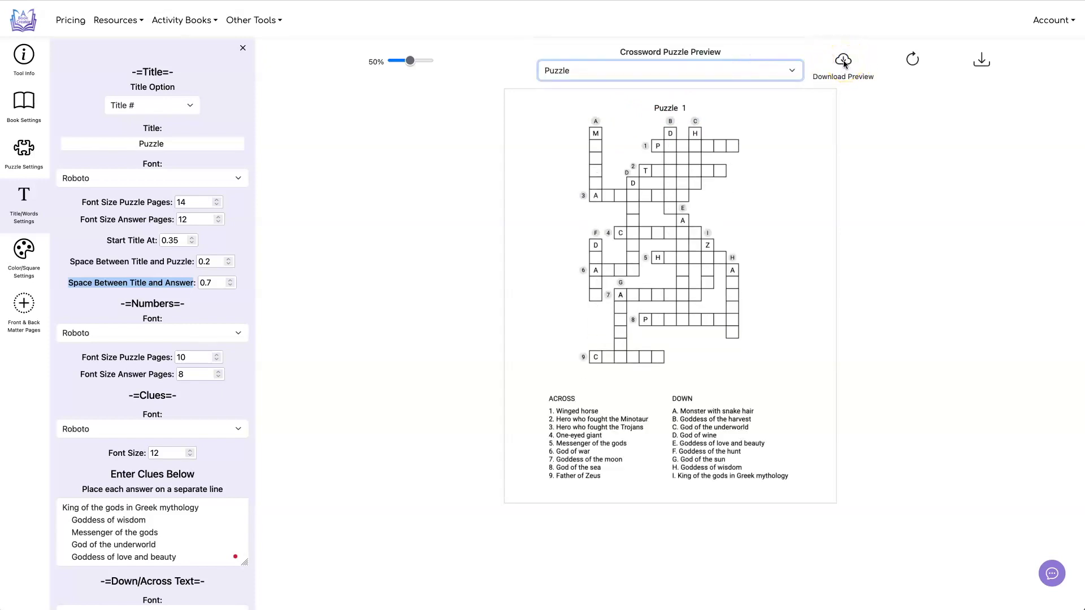
left_click(843, 60)
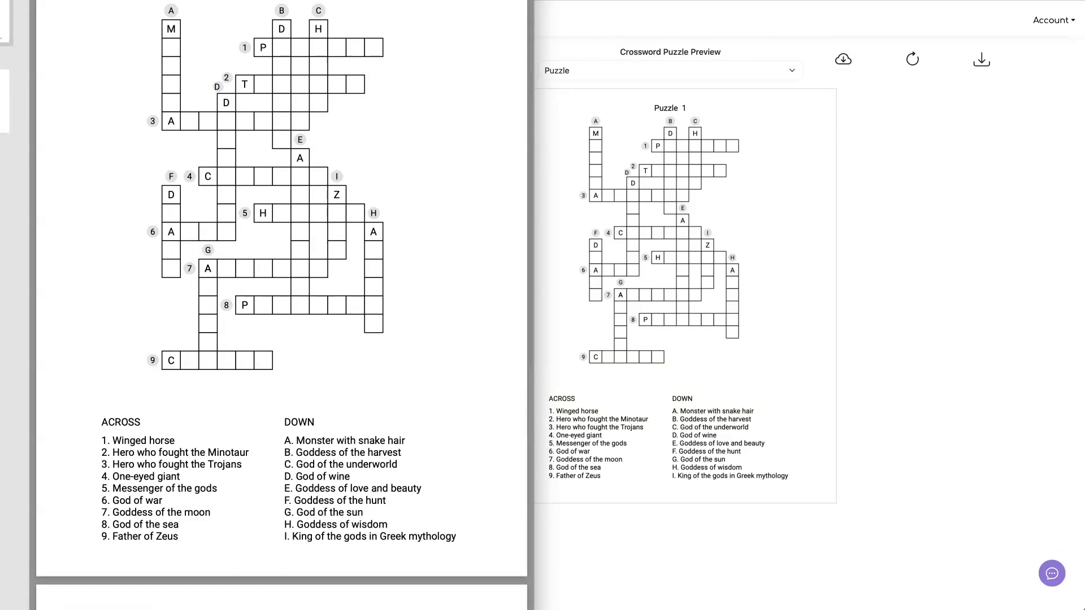
Check the PDF's blank puzzle and answer pages, then return to the browser
left_click(477, 8)
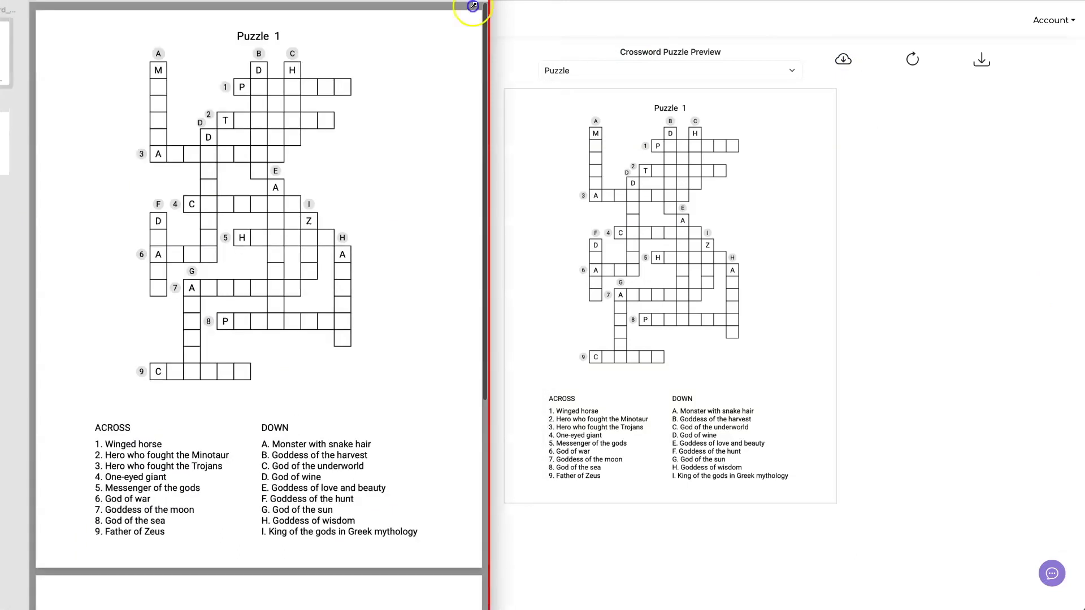
scroll(315, 121, "up", 2)
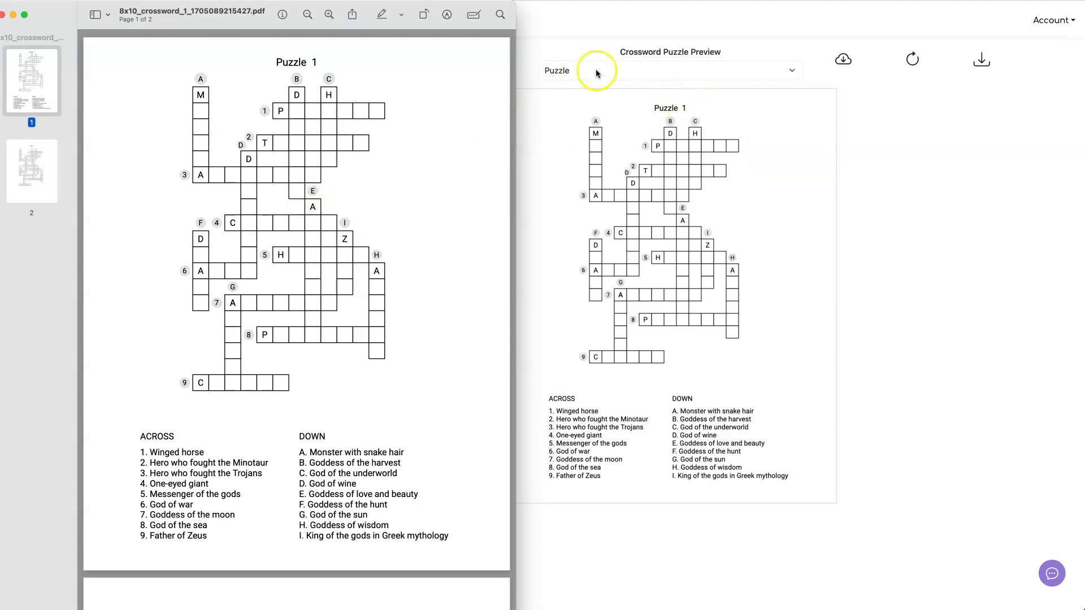
scroll(130, 169, "down", 10)
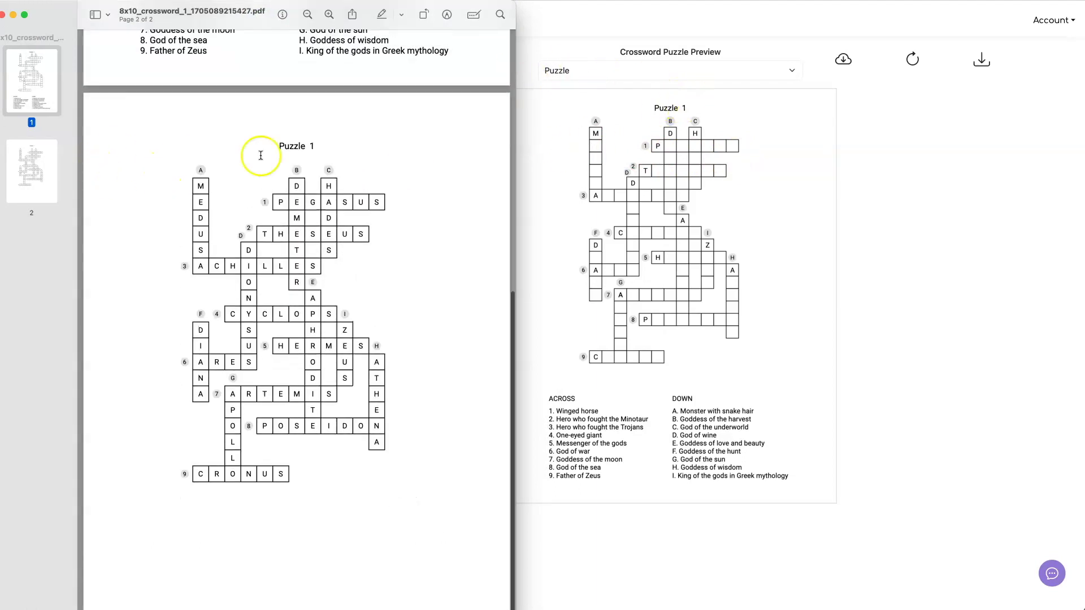
left_click(736, 71)
Toggle the preview to Answer and back to the blank Puzzle 1 page
left_click(737, 71)
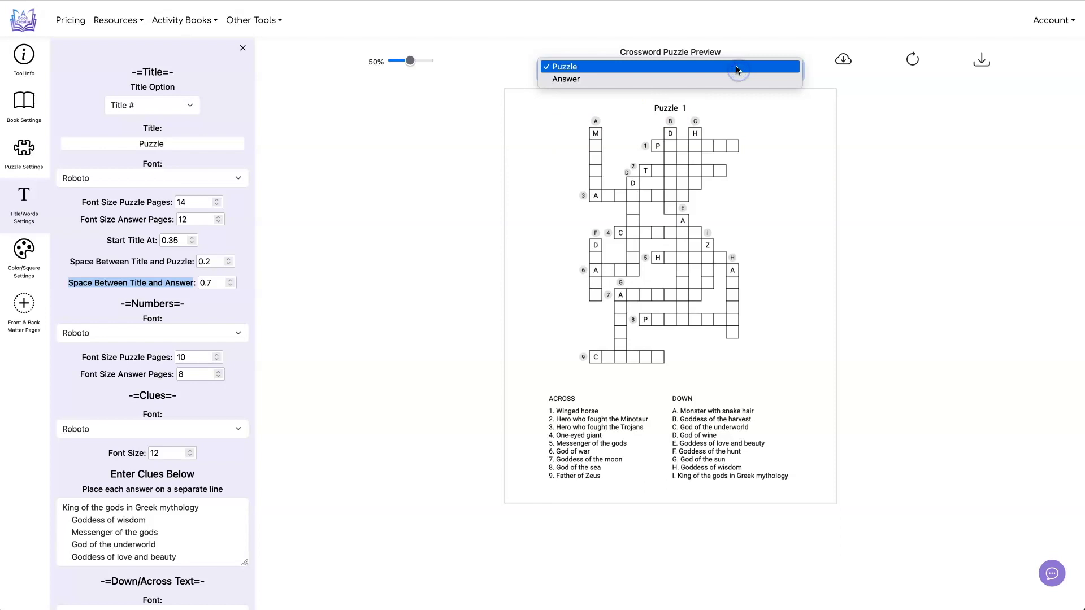
left_click(568, 79)
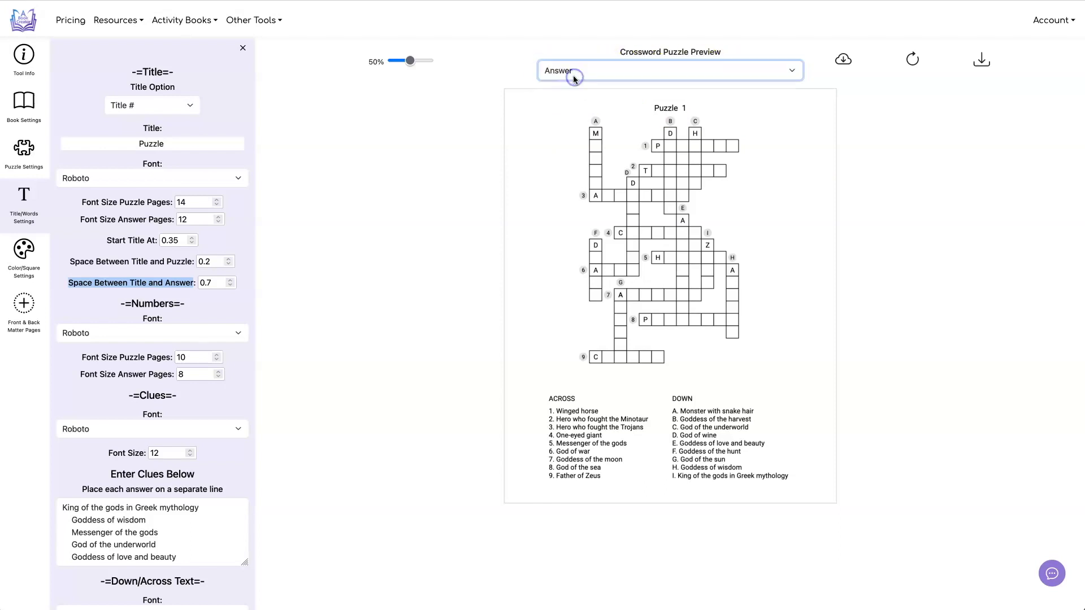
left_click(572, 71)
left_click(571, 56)
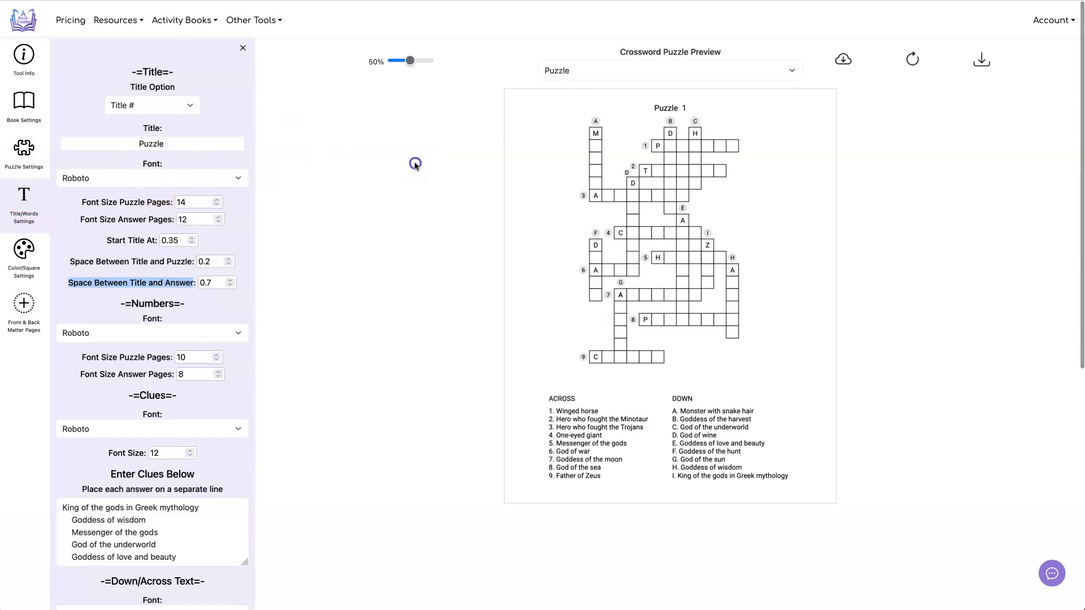
left_click(414, 165)
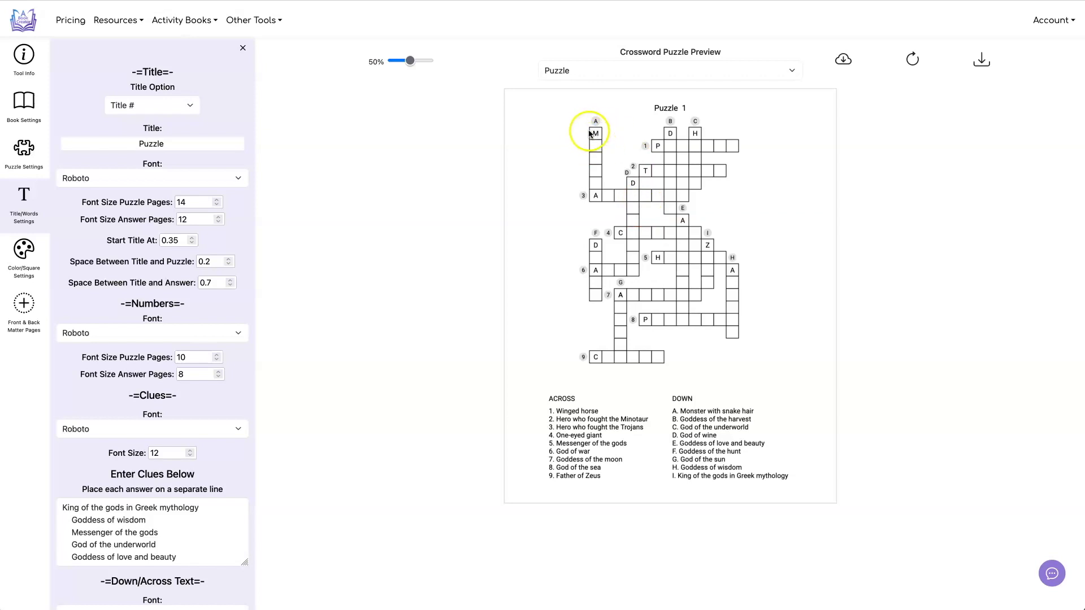
left_click(23, 252)
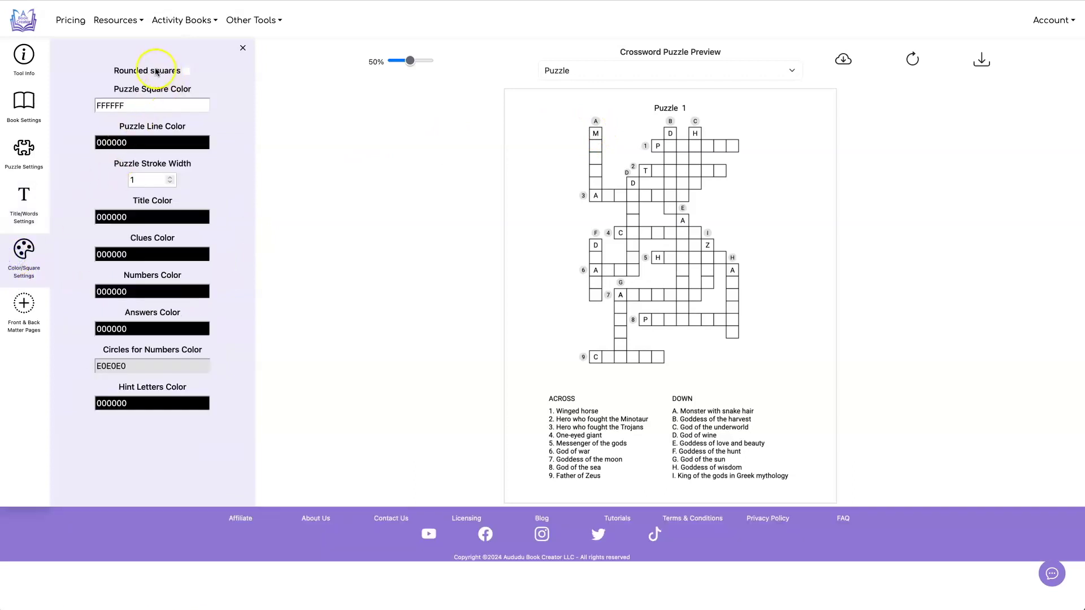
left_click_drag(115, 72, 183, 71)
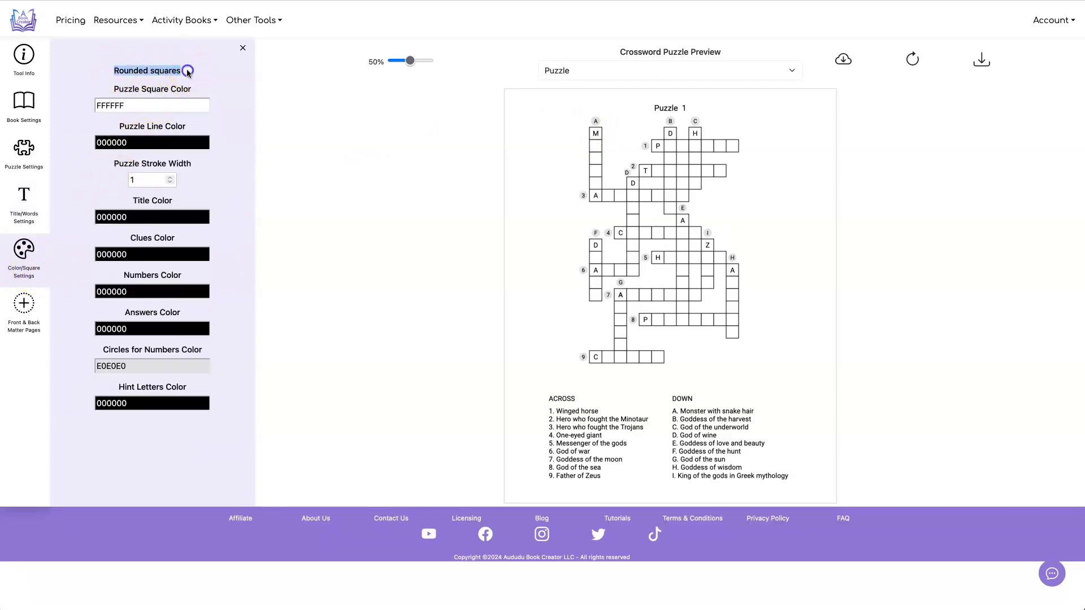
left_click(187, 71)
left_click(913, 58)
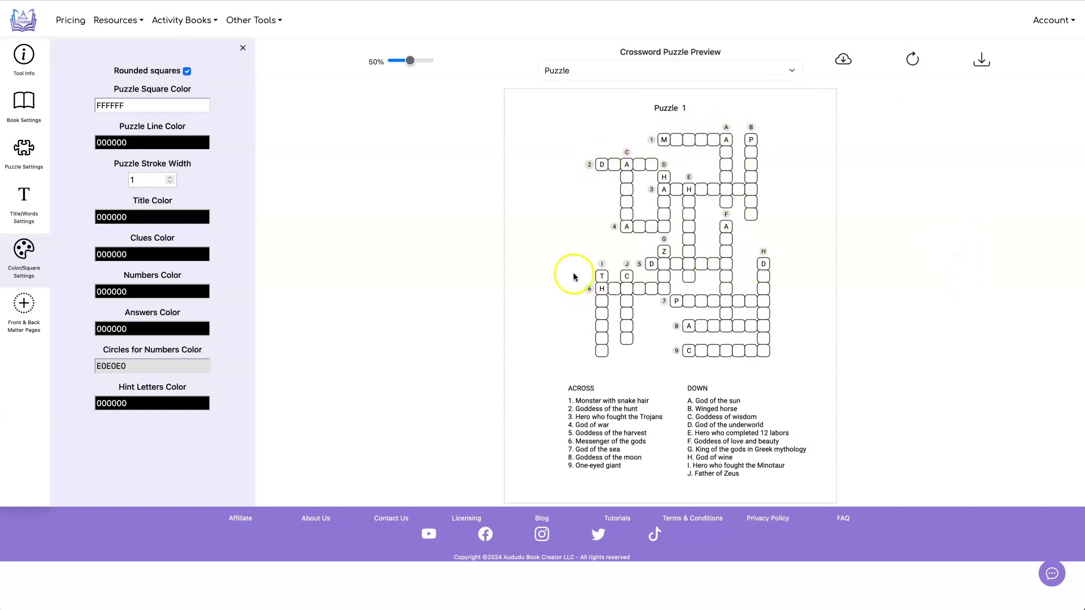
left_click(721, 70)
left_click(718, 78)
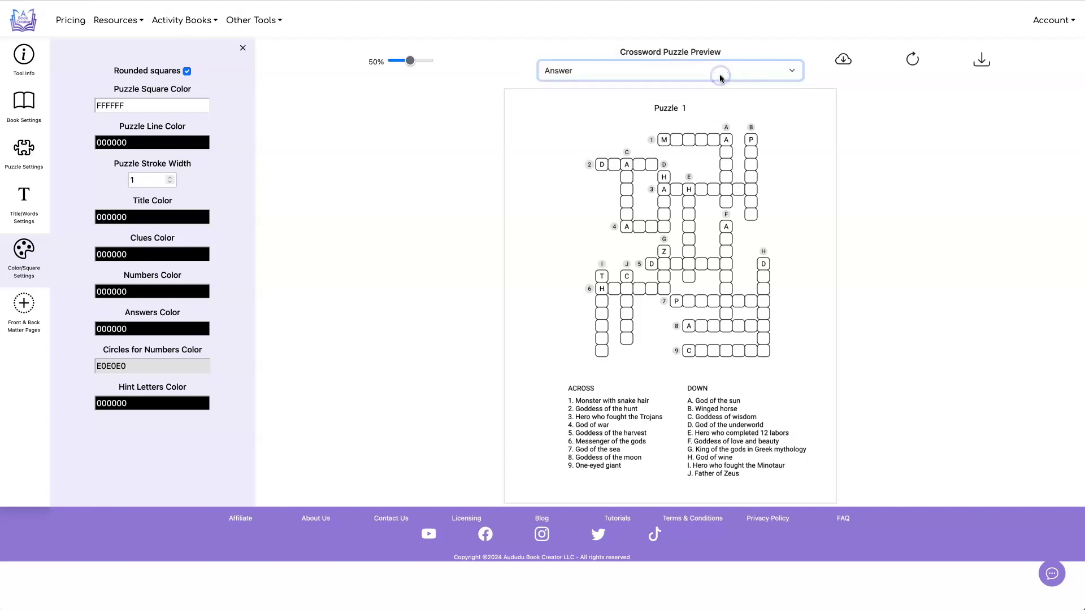
left_click(733, 70)
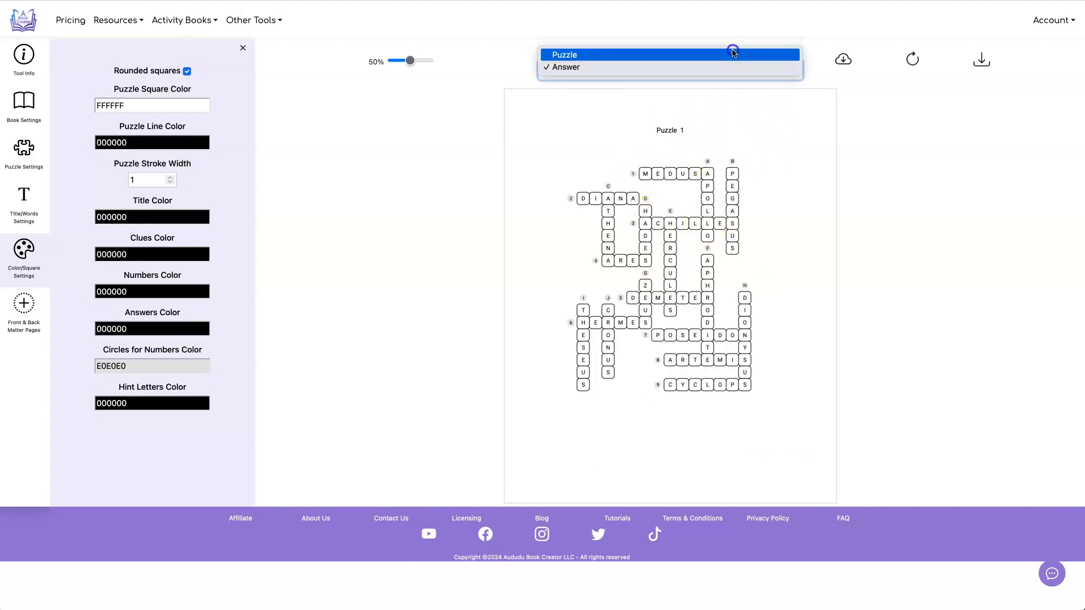
left_click(733, 51)
left_click(837, 130)
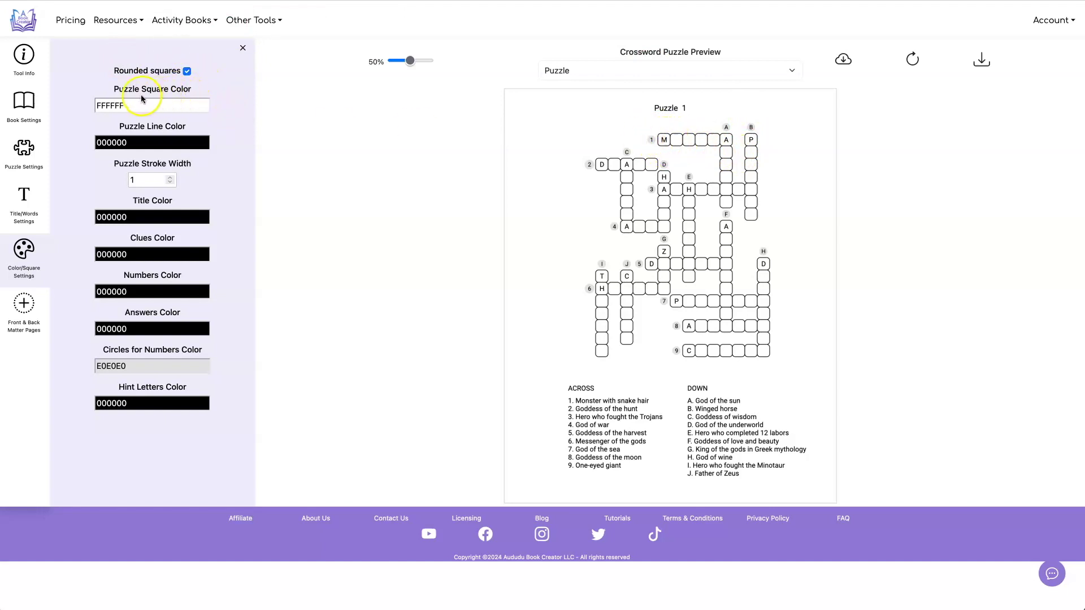
left_click_drag(116, 91, 203, 92)
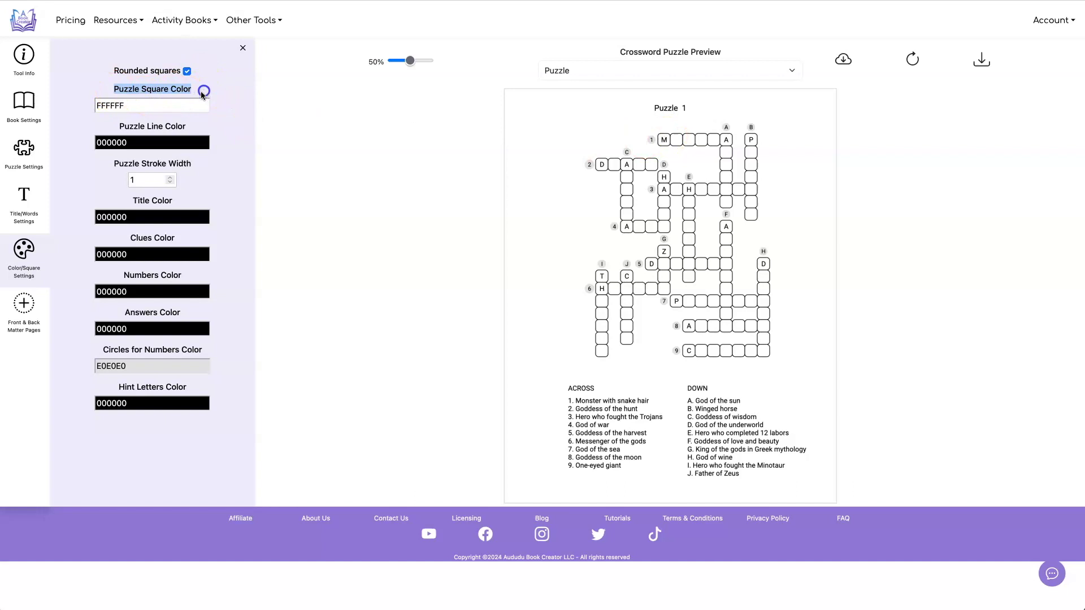
left_click_drag(118, 127, 189, 126)
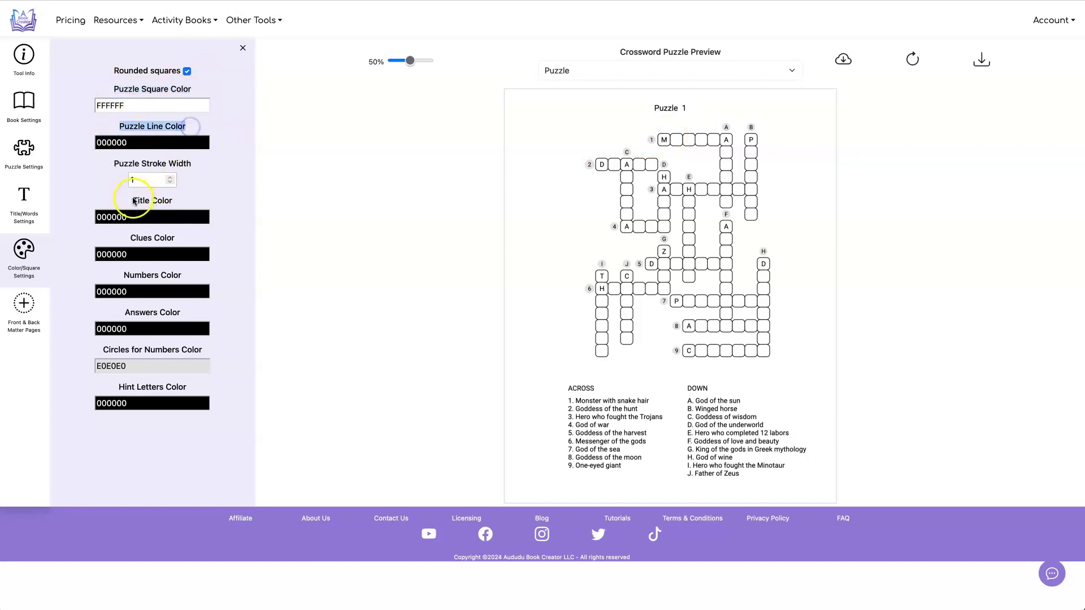
left_click_drag(134, 201, 164, 202)
left_click_drag(127, 237, 178, 241)
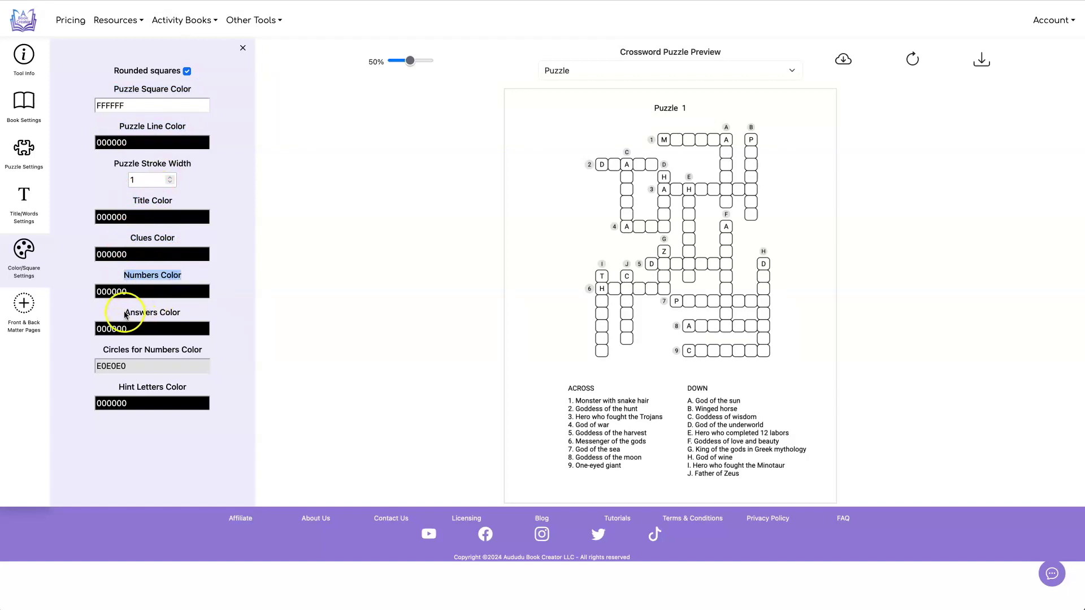
left_click_drag(125, 314, 191, 314)
left_click(128, 366)
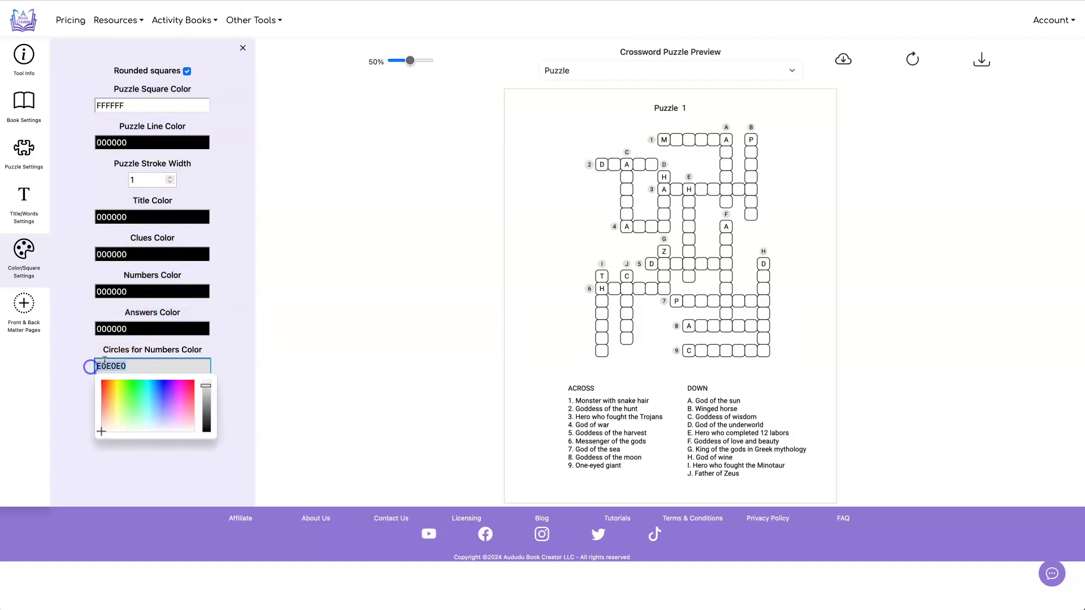
left_click(222, 352)
left_click(116, 403)
left_click(74, 402)
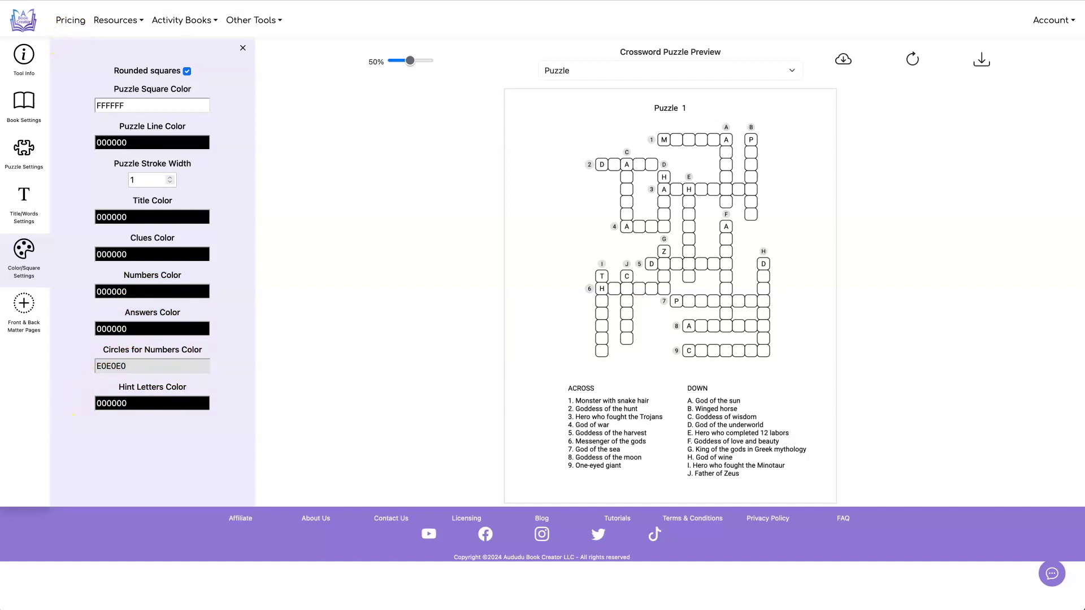
Colour squares D2FCFF, lines 0ADFFF, title purple 8D0CFF and clues green 1EFF0D
left_click(153, 105)
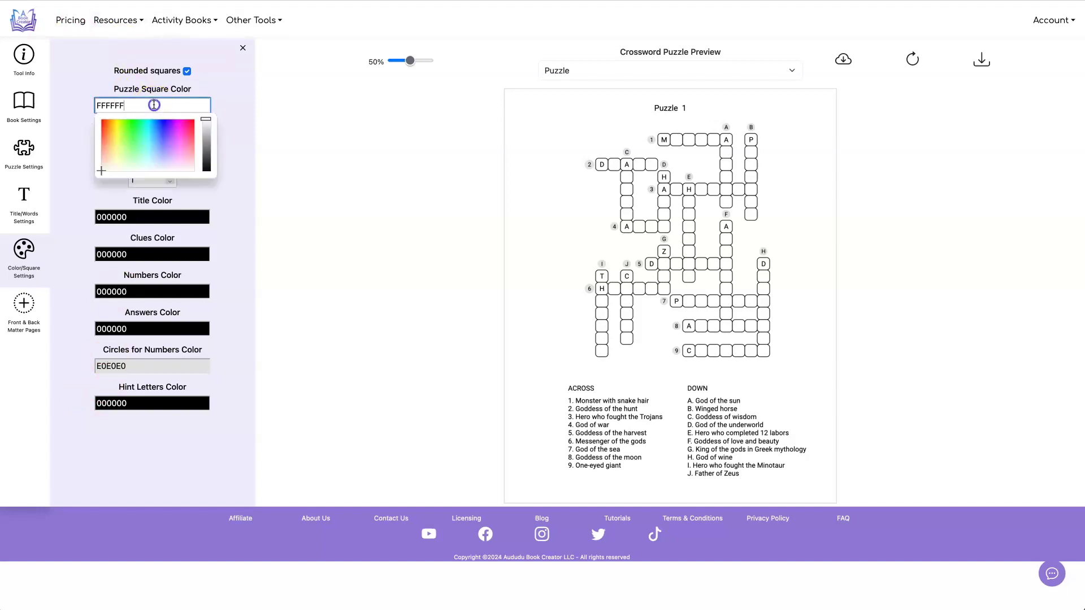
left_click(149, 161)
left_click(228, 124)
left_click(198, 142)
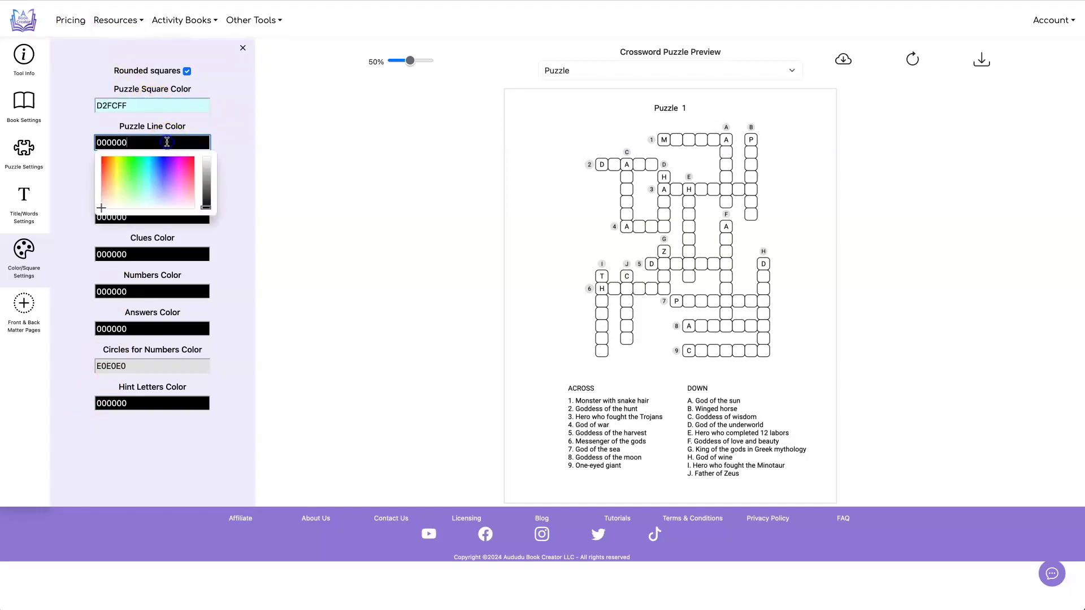
left_click(149, 153)
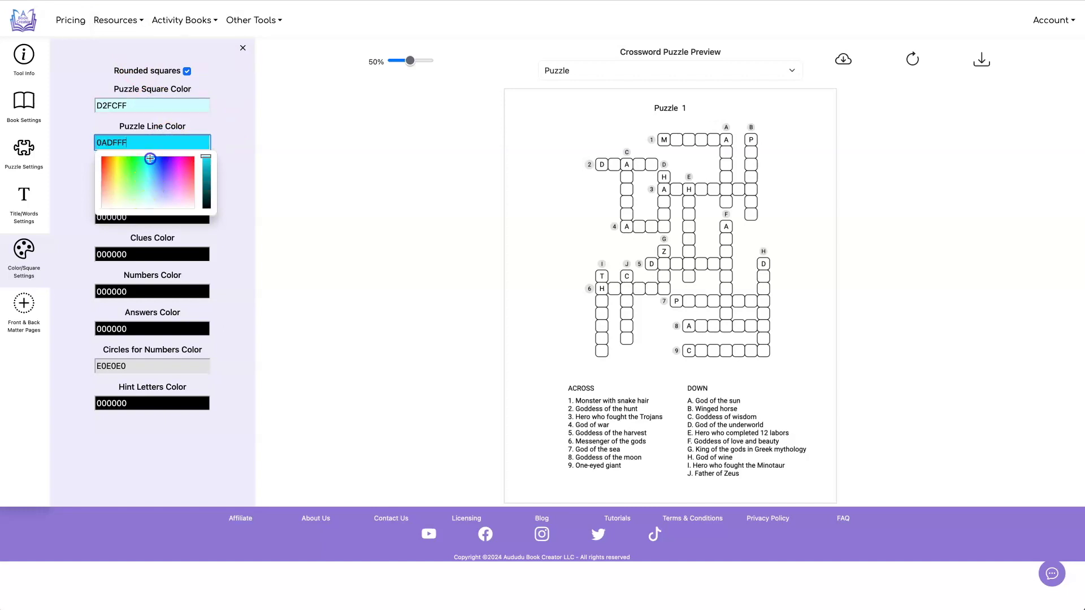
left_click(240, 106)
left_click(139, 217)
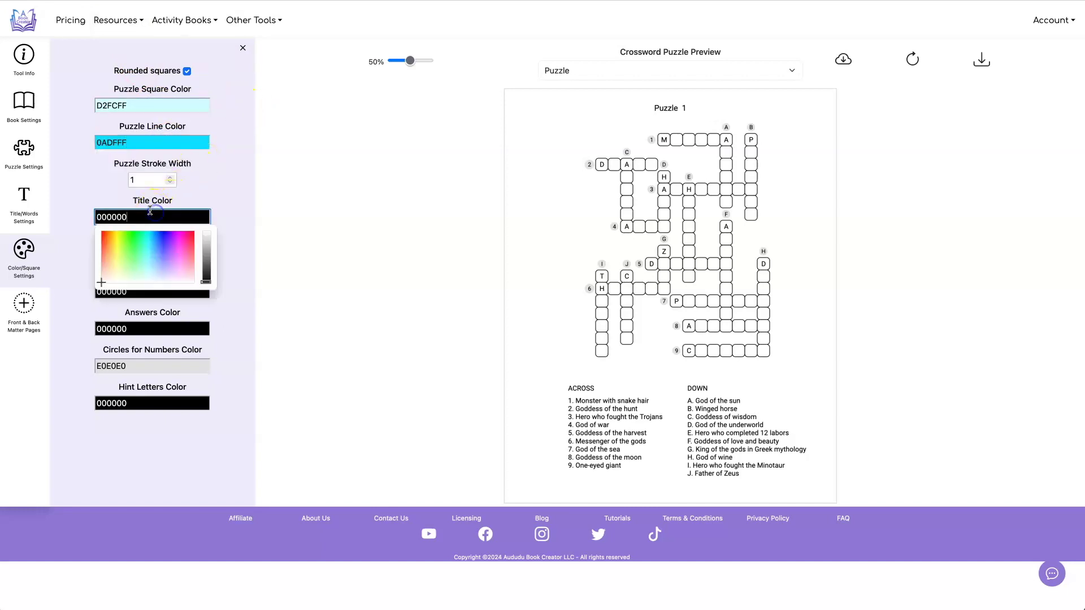
left_click(182, 231)
left_click(257, 167)
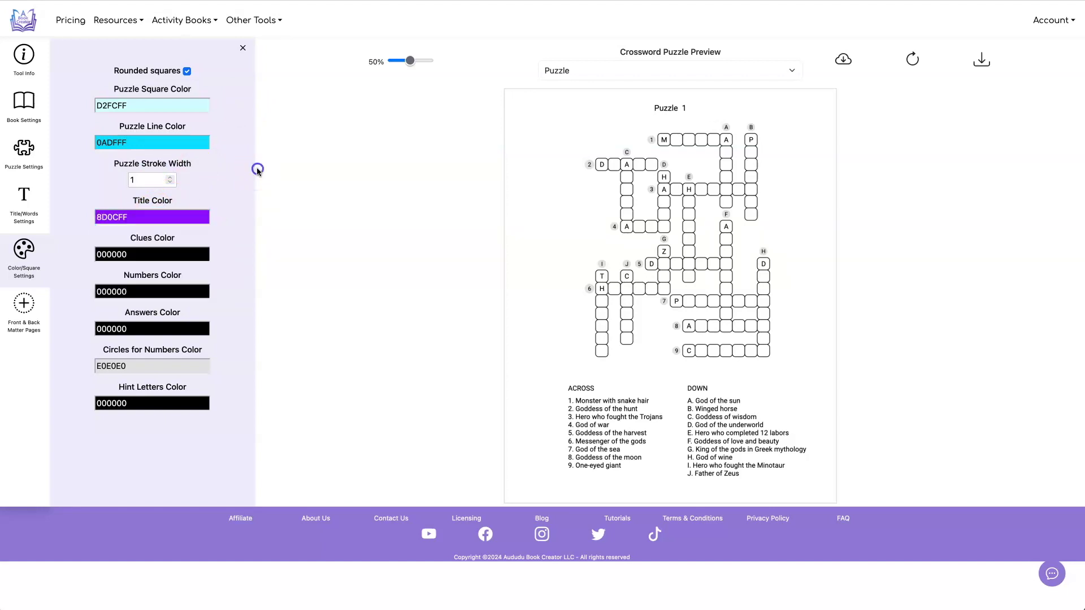
left_click(174, 255)
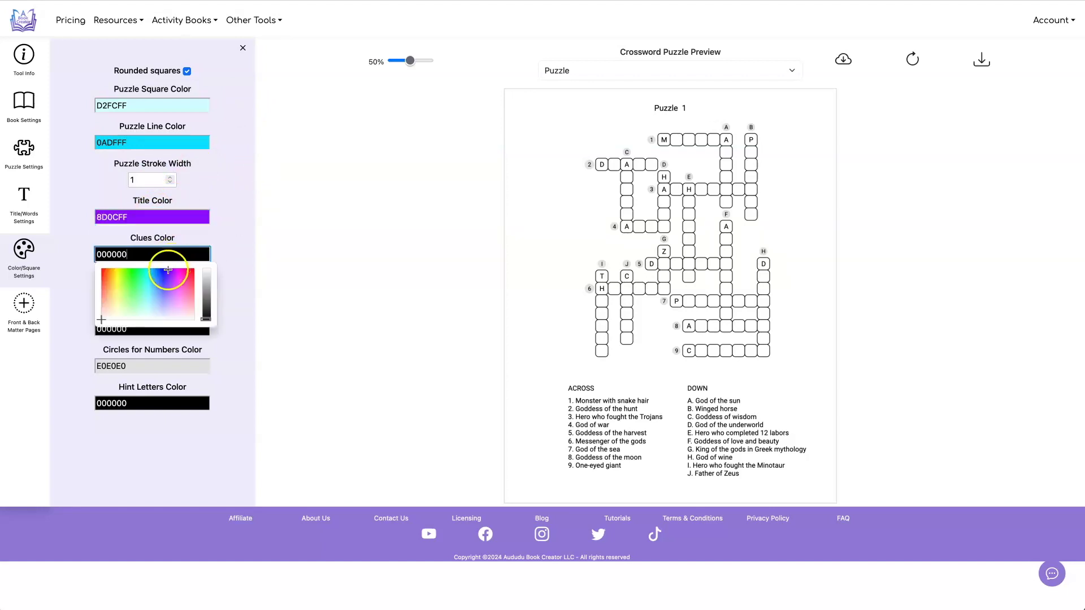
left_click(131, 271)
left_click(216, 227)
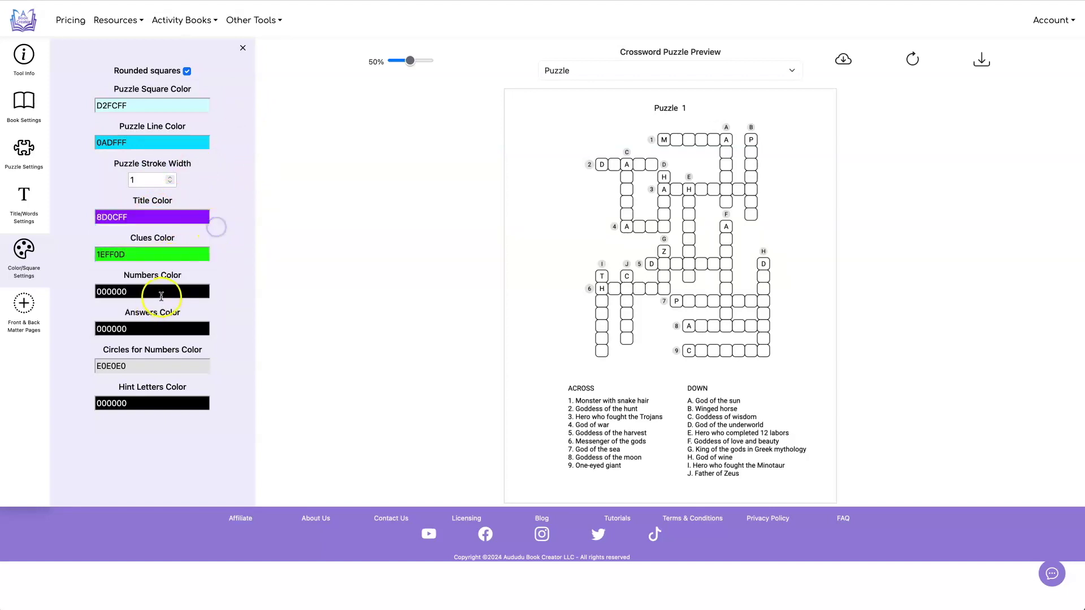
Make the numbers pink-red, answers yellow, number circles light green and hint letters lilac
left_click(145, 291)
left_click(184, 309)
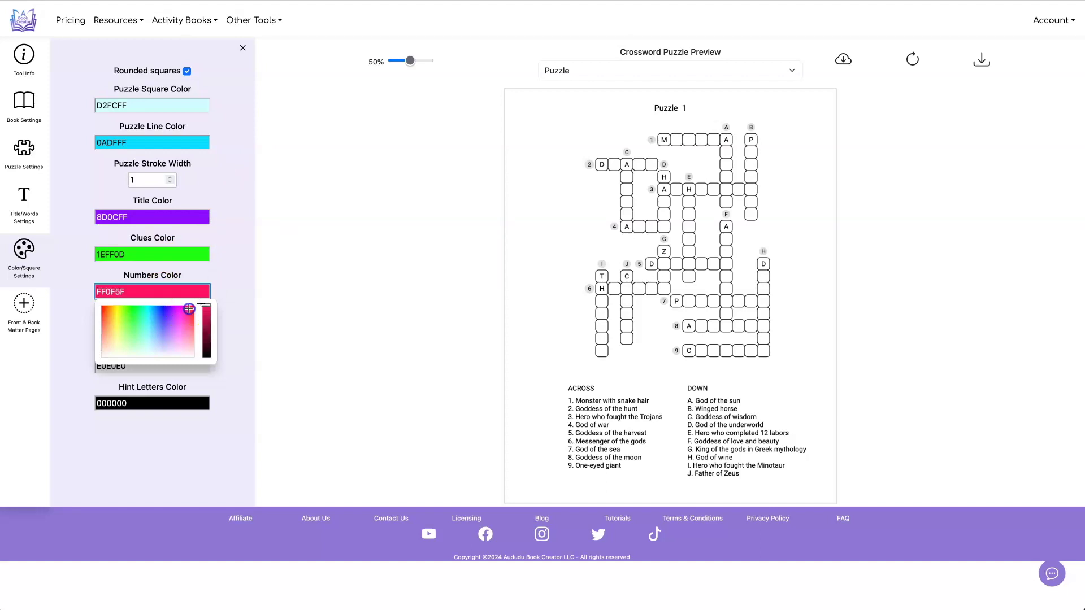
left_click(247, 257)
left_click(163, 326)
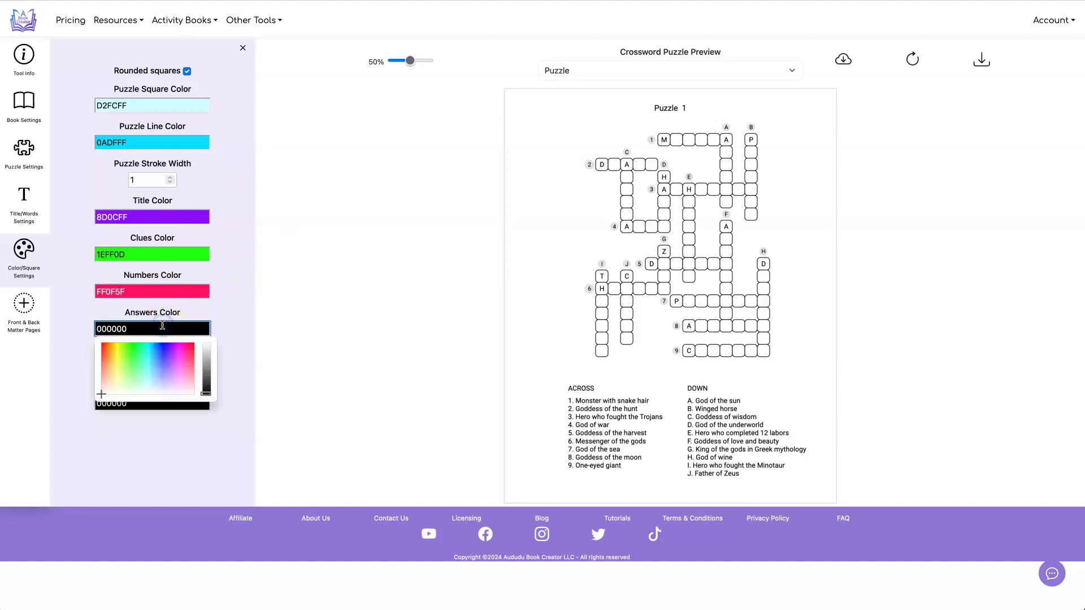
left_click(117, 348)
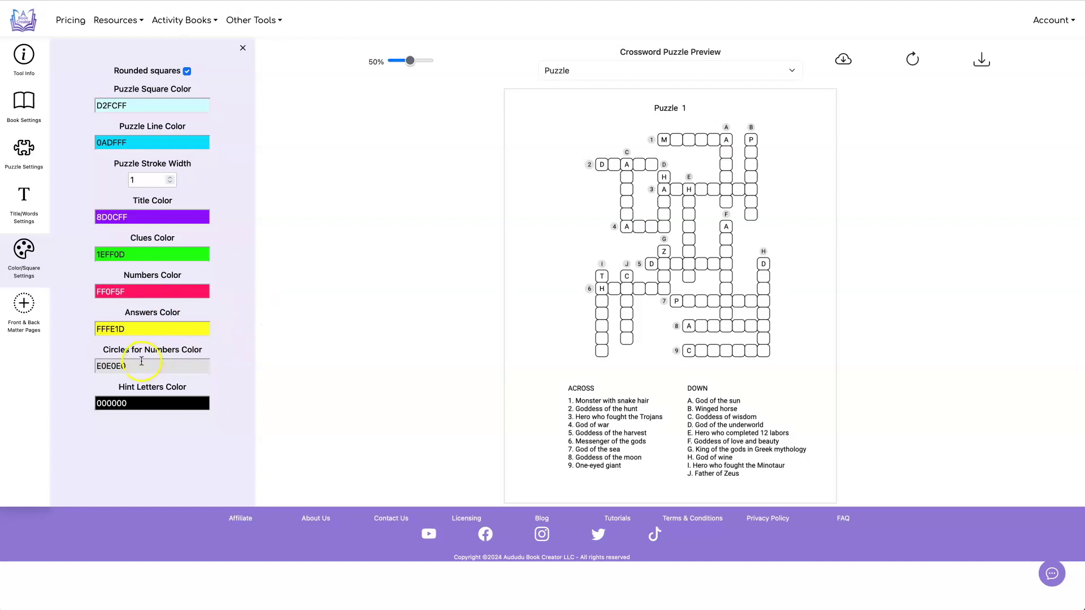
left_click(144, 364)
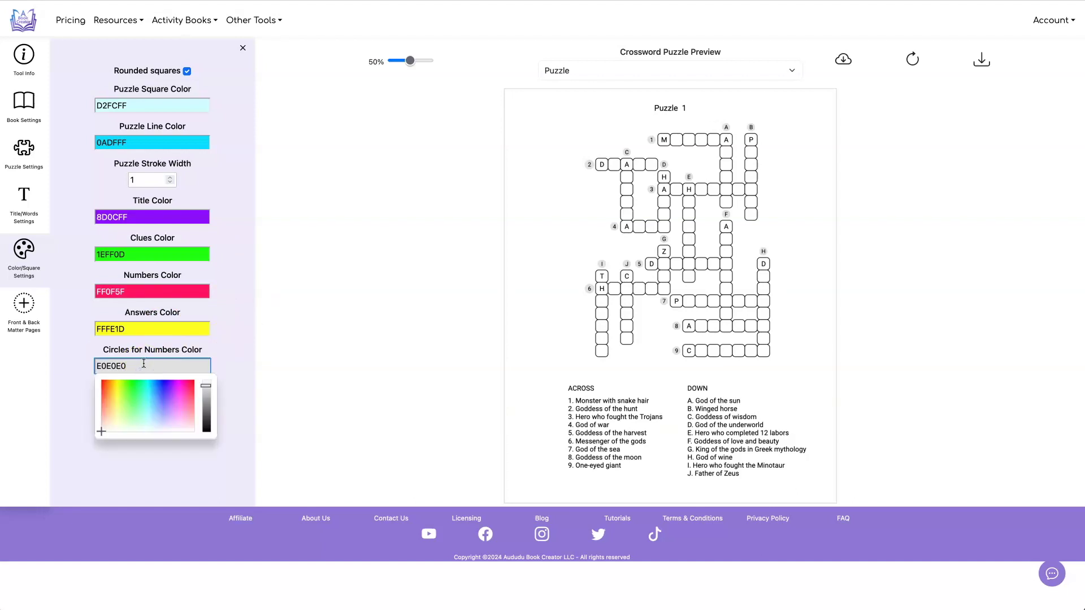
left_click(131, 418)
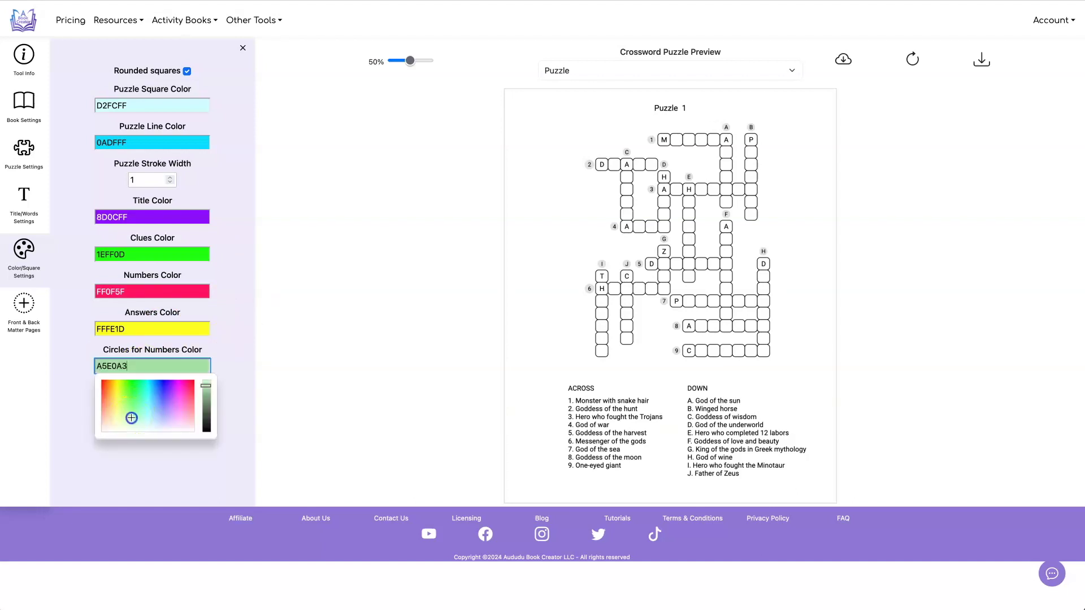
left_click(220, 326)
left_click(168, 404)
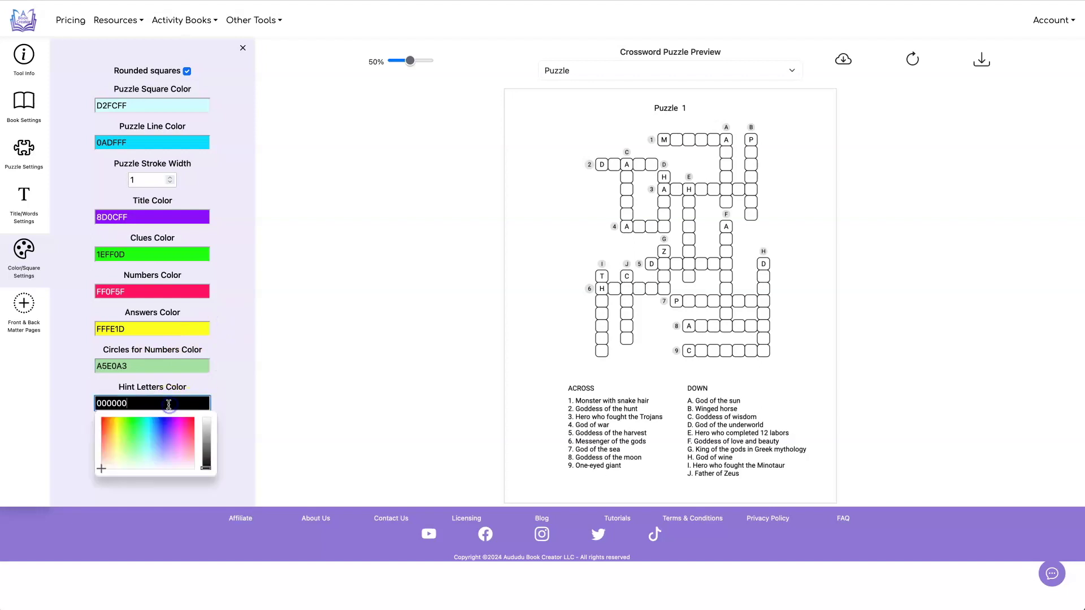
left_click(175, 443)
left_click(233, 326)
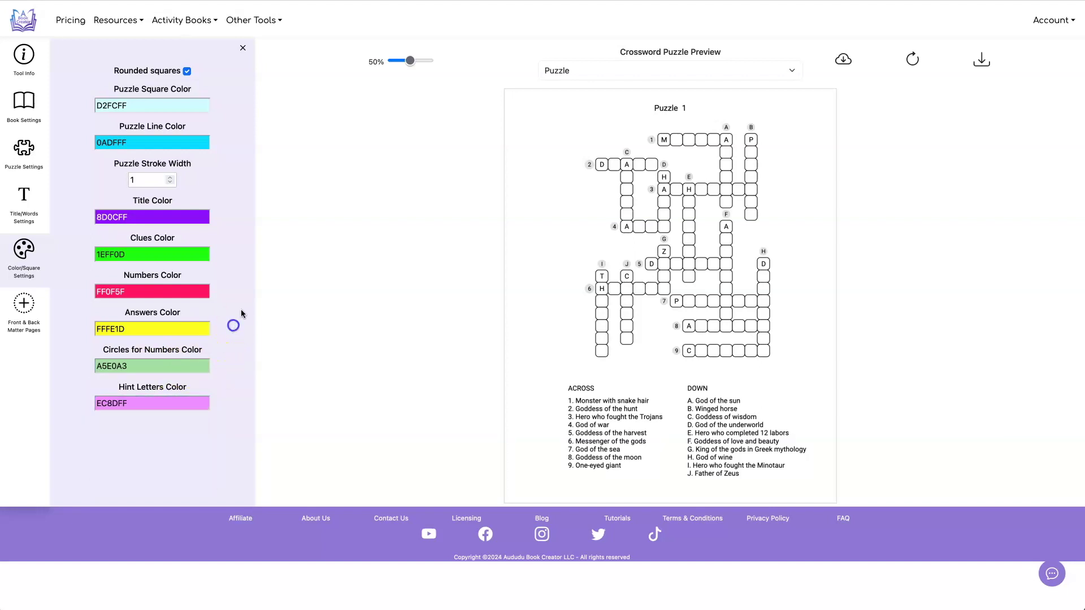
Refresh the preview to render the cyan rounded grid, purple title and green clues
left_click(913, 58)
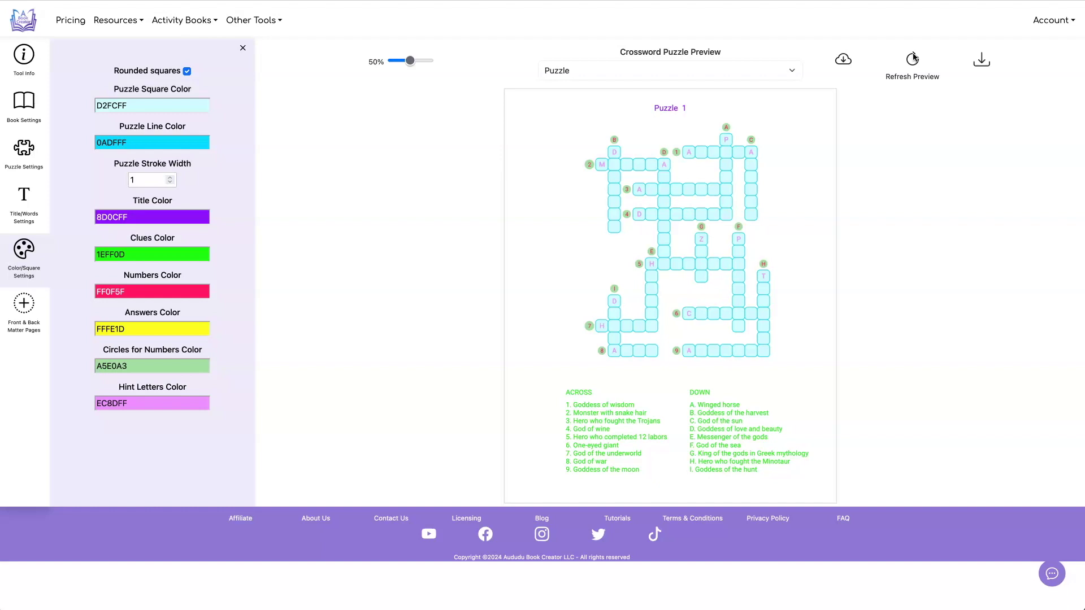
left_click(913, 57)
left_click(719, 69)
left_click(723, 78)
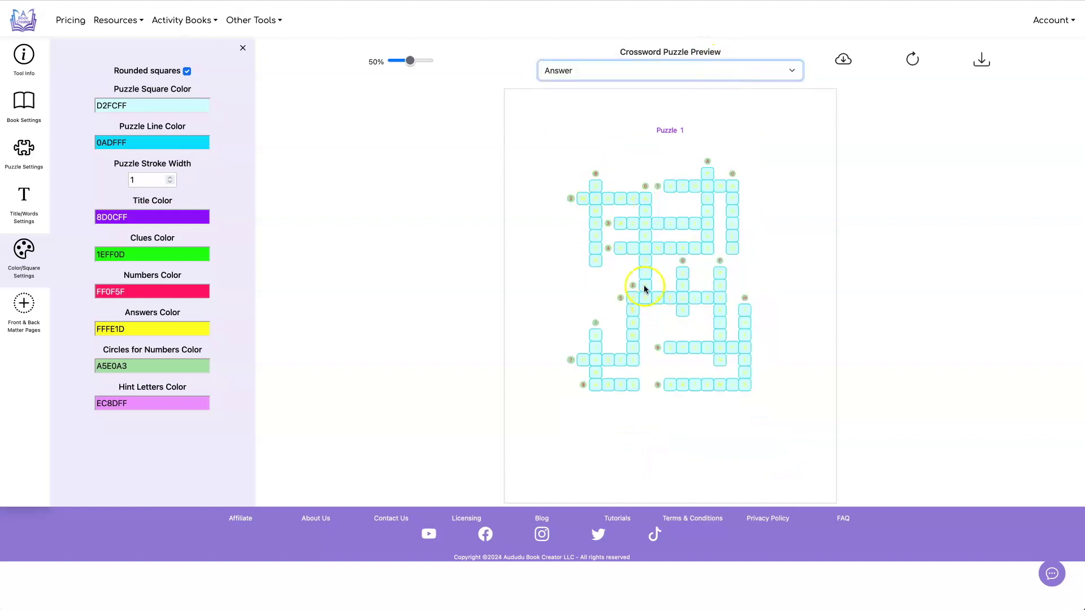
left_click(703, 68)
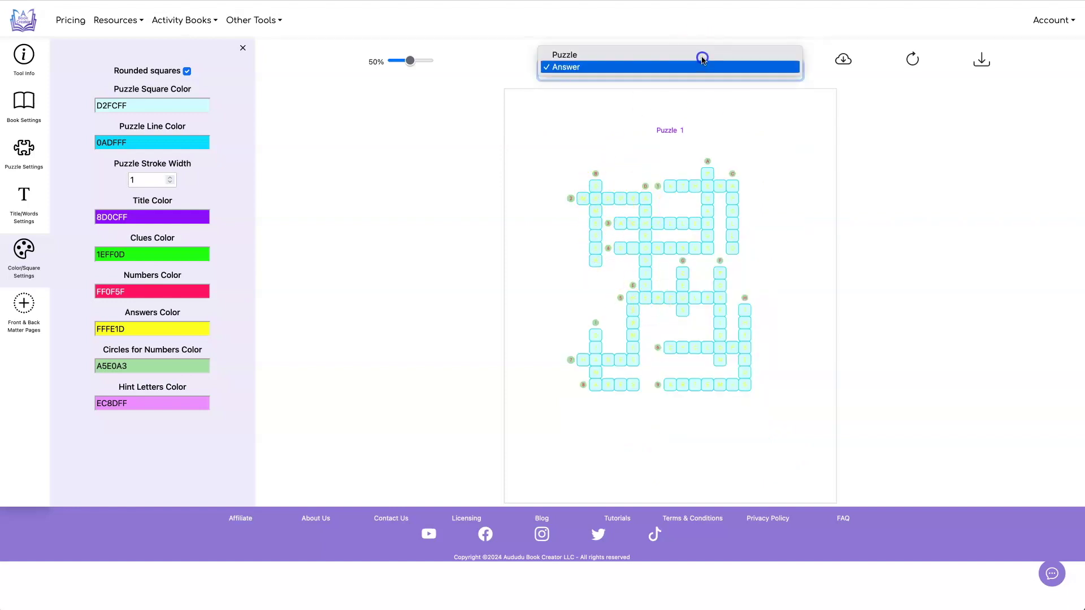
left_click(702, 54)
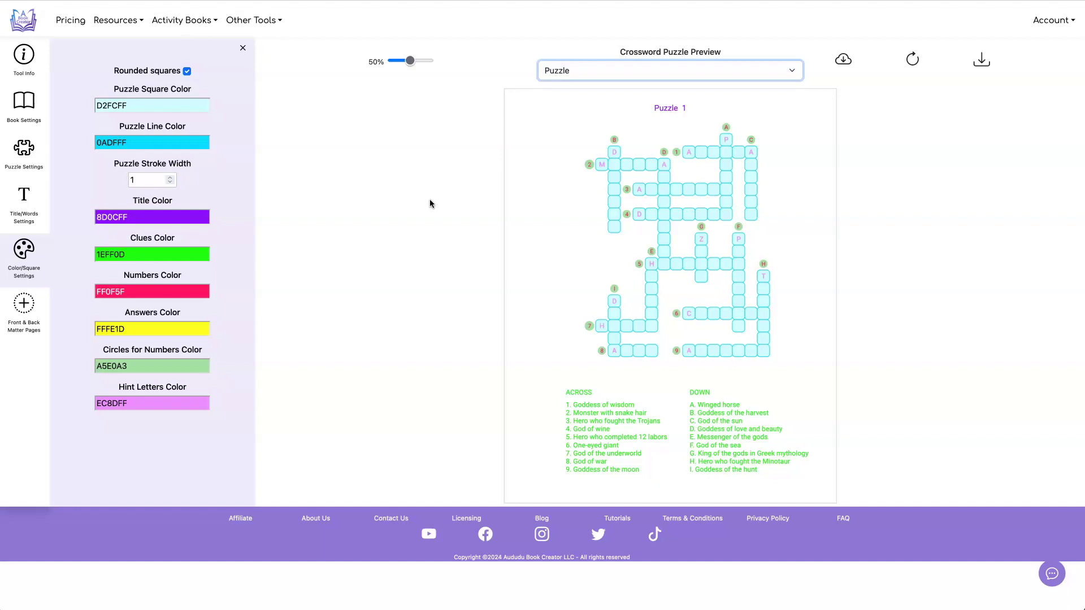
Download the coloured puzzles as a PDF, scroll through its pages, then return to the tool
left_click(981, 61)
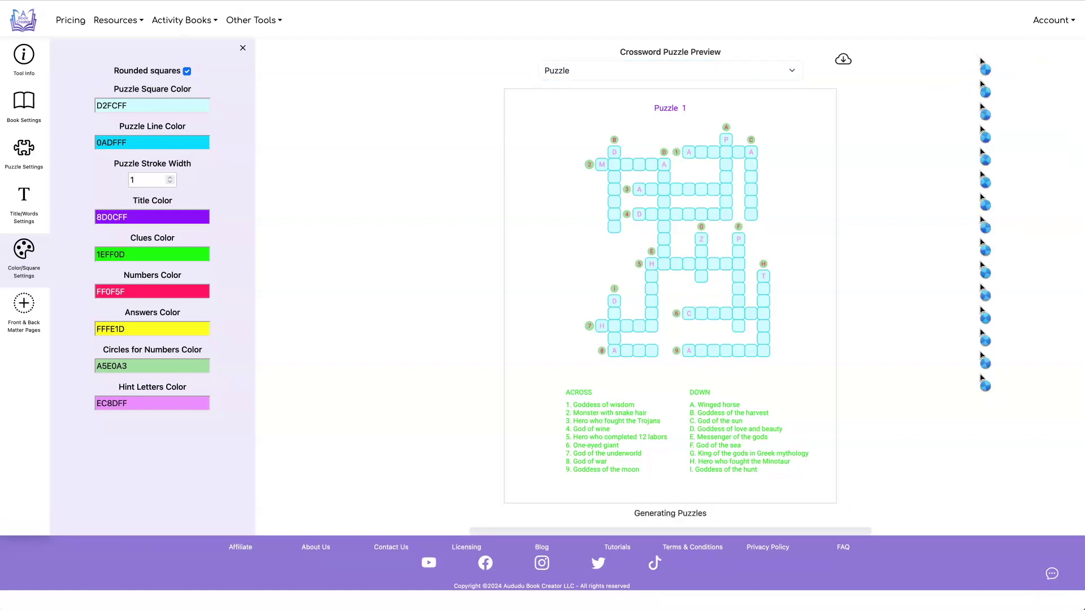
scroll(398, 204, "down", 15)
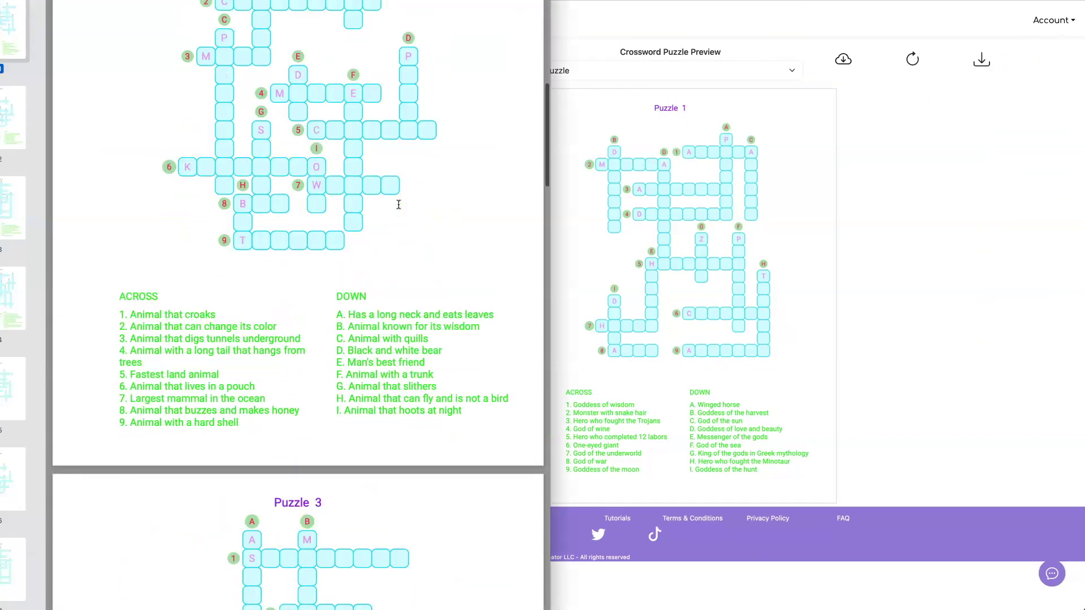
scroll(398, 204, "down", 20)
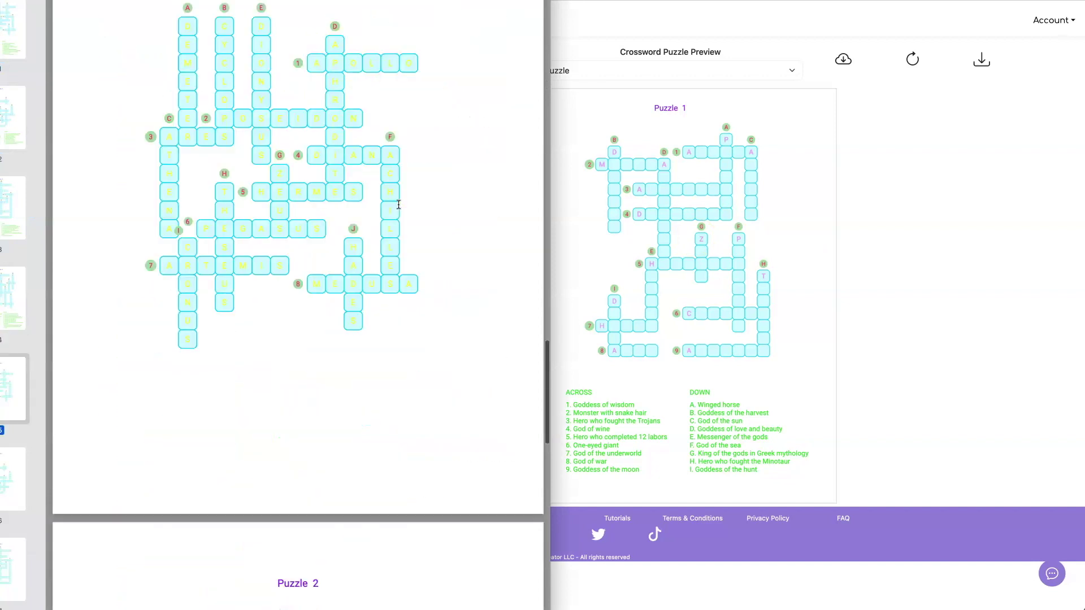
scroll(398, 204, "down", 20)
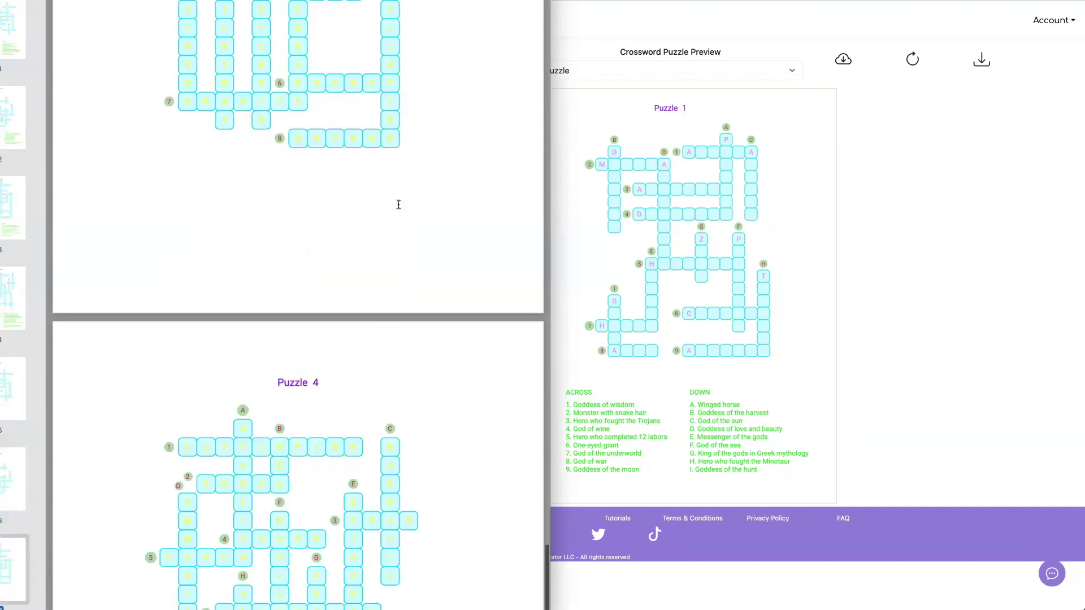
scroll(398, 205, "down", 5)
left_click(937, 138)
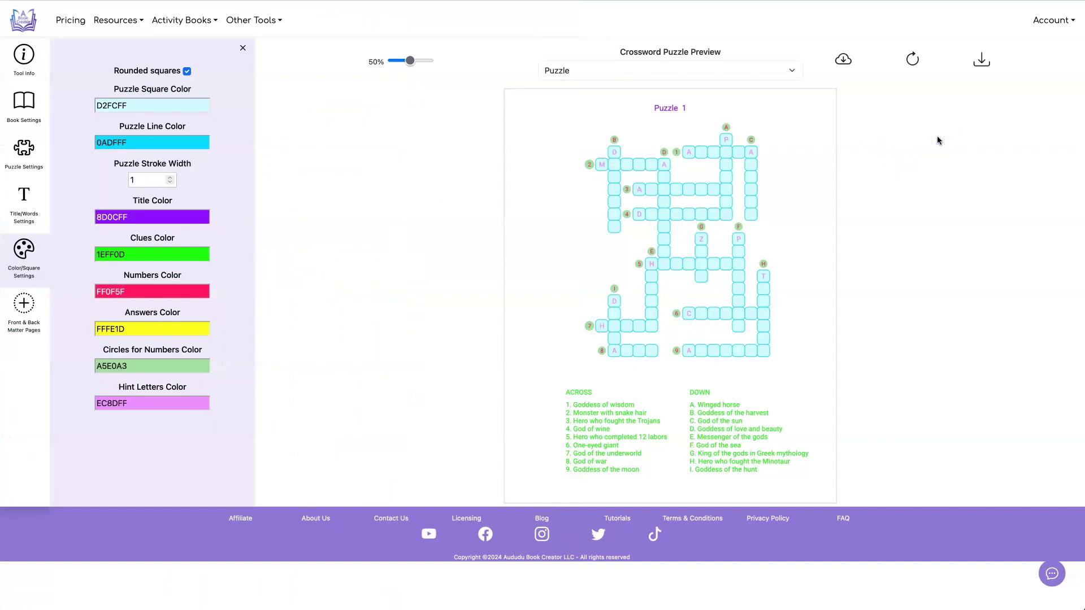